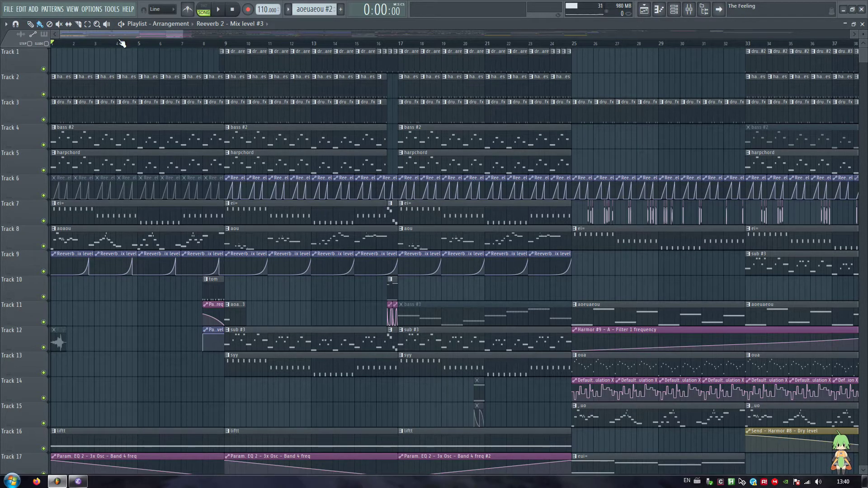
Survey the whole playlist arrangement, then focus on the section from about bar 34 to bar 57.
scroll(117, 51, "down", 5)
scroll(120, 40, "down", 1)
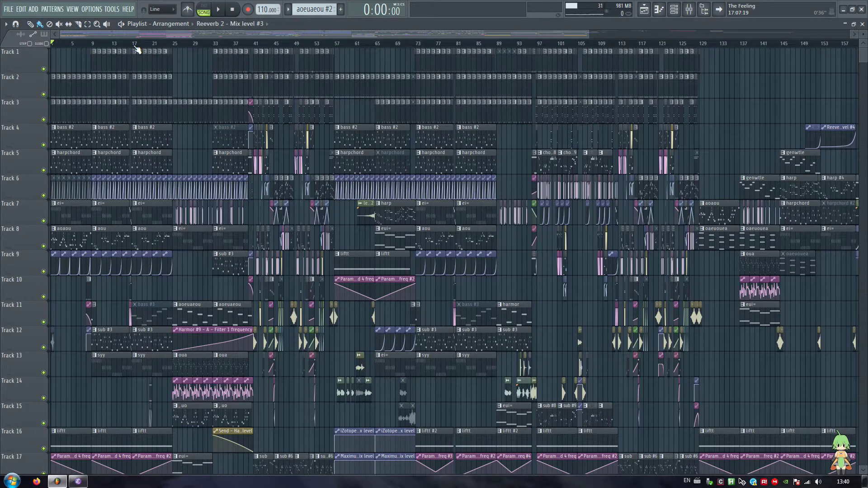
scroll(501, 35, "up", 3)
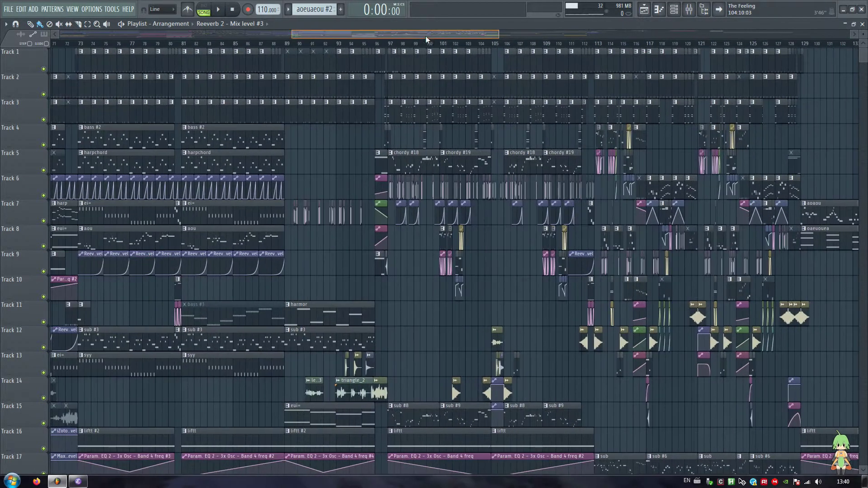
left_click_drag(426, 36, 268, 40)
scroll(267, 40, "up", 3)
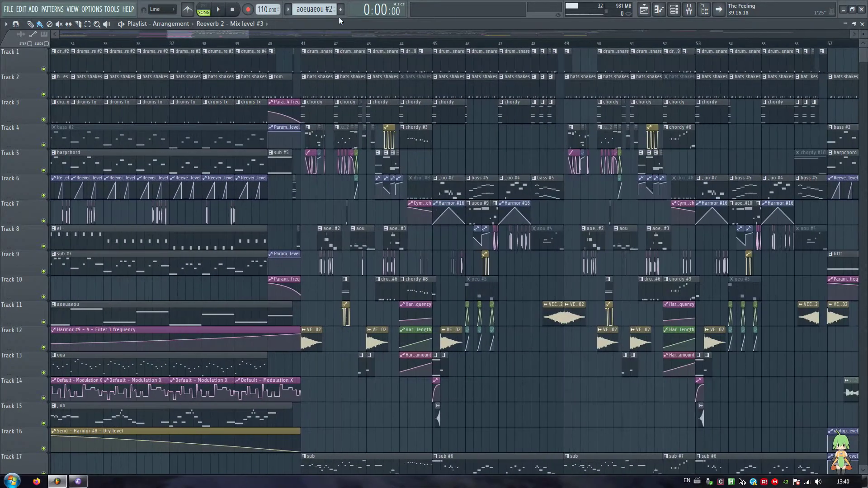
Open the mixer and examine the effect chains of the OP_HAT_2, Default (24) and Insert 15 tracks, including the Fruity Parametric EQ 2.
key("F9")
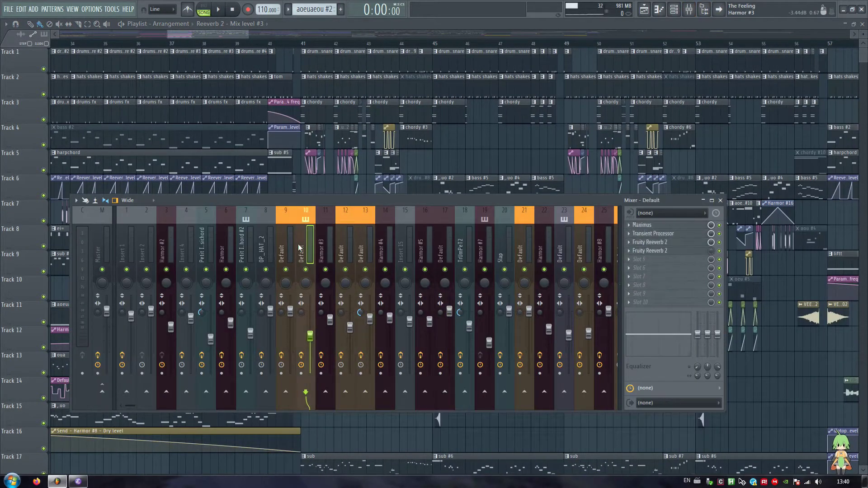
left_click(268, 243)
left_click(657, 234)
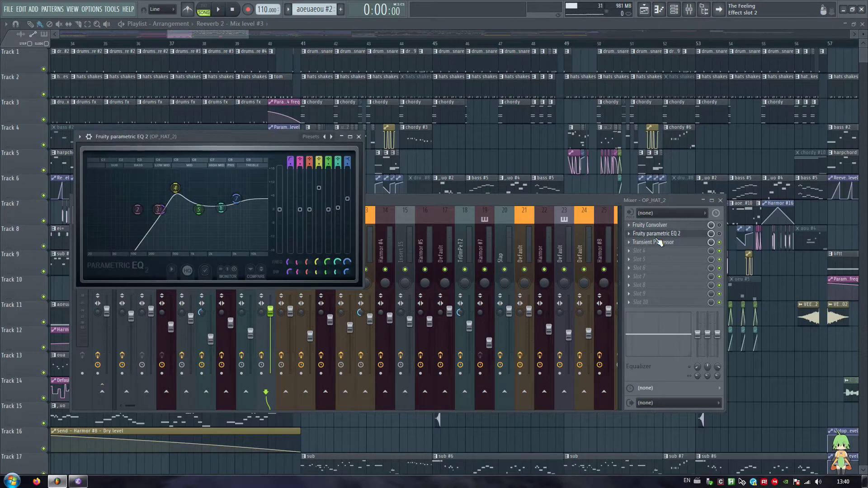
left_click(584, 246)
left_click(651, 243)
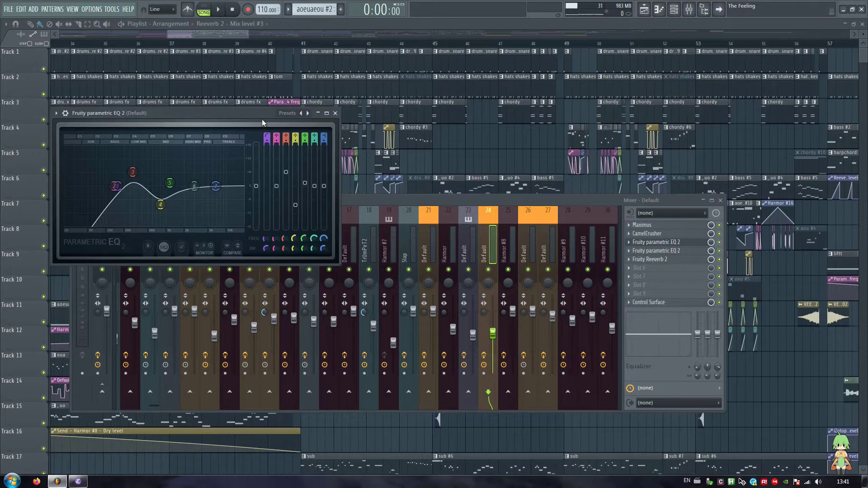
key("Escape")
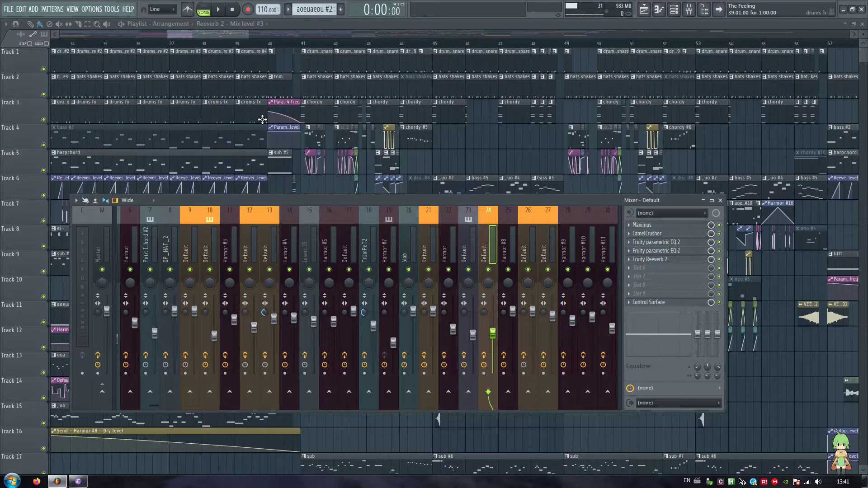
left_click(311, 226)
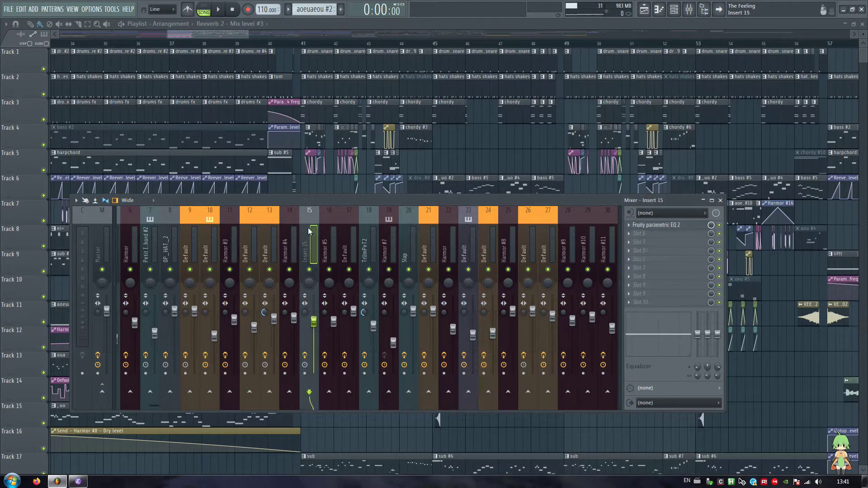
left_click(248, 240)
left_click_drag(247, 240, 170, 250)
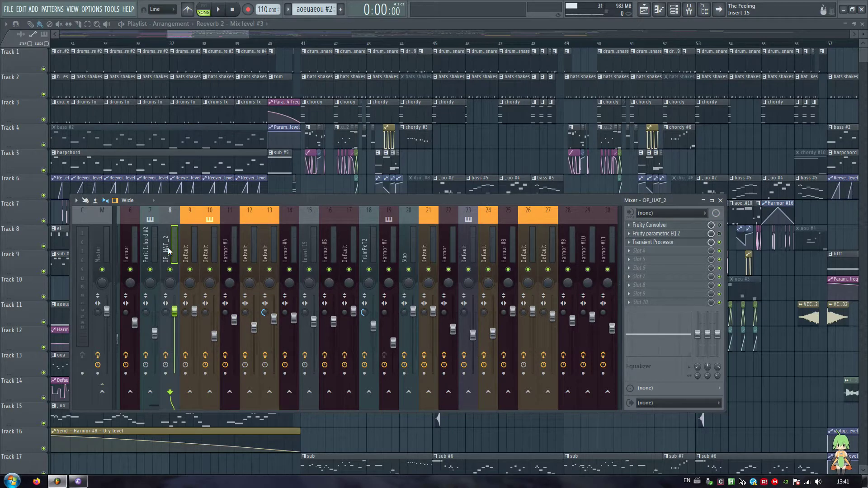
scroll(169, 251, "up", 5)
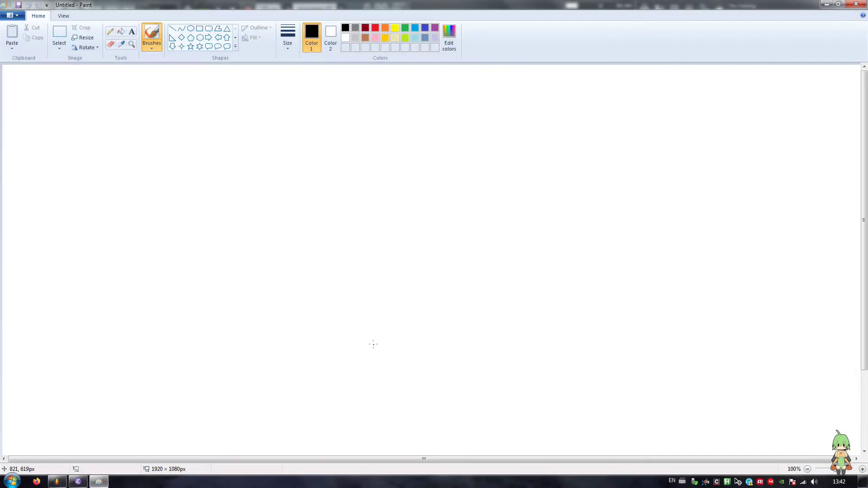
In Paint, draw a large downward-pointing triangle with a double-headed arrow just above its upper edge.
mouse_move(374, 345)
left_mouse_down()
mouse_move(233, 146)
mouse_move(551, 165)
mouse_move(374, 344)
left_mouse_up()
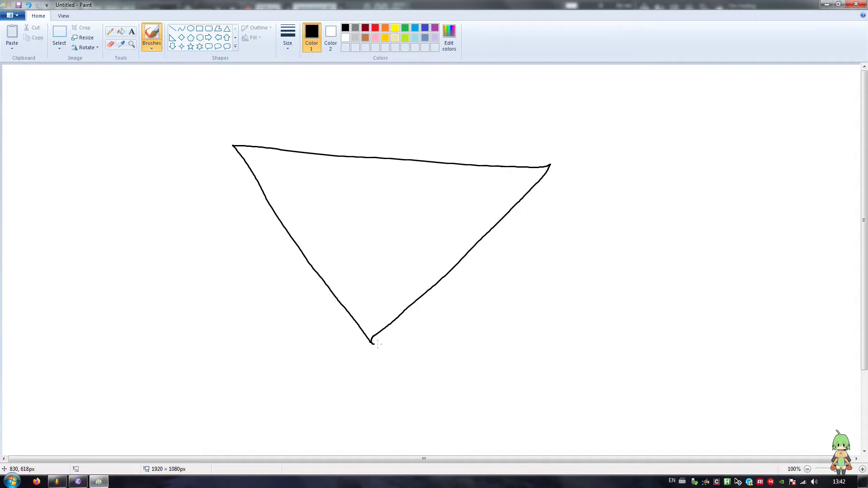
mouse_move(239, 123)
left_mouse_down()
mouse_move(233, 142)
mouse_move(553, 165)
left_mouse_up()
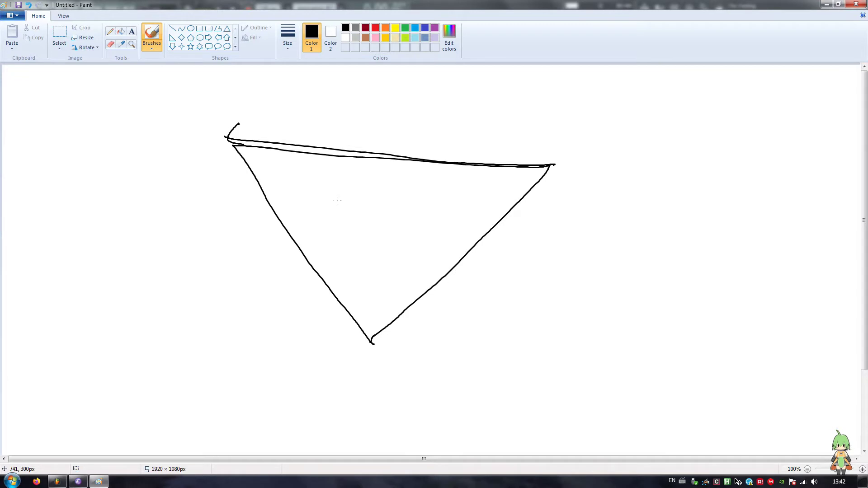
key("ctrl+z")
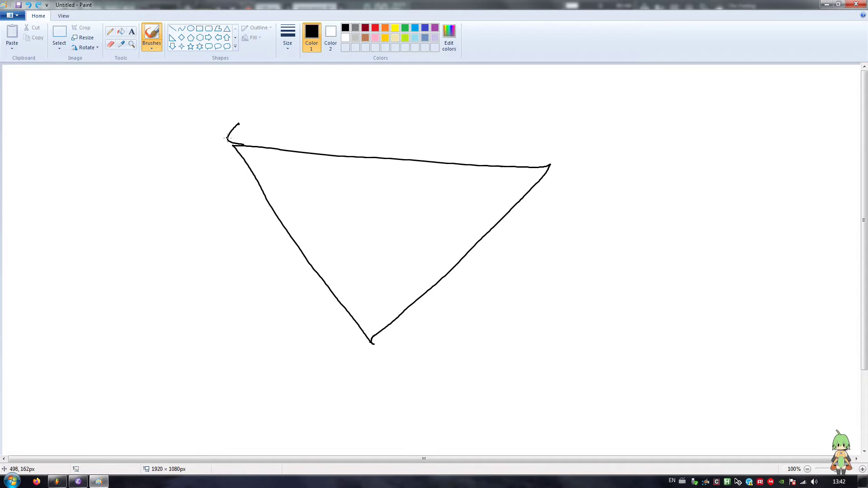
mouse_move(227, 138)
left_mouse_down()
mouse_move(464, 141)
mouse_move(572, 154)
mouse_move(562, 157)
left_mouse_up()
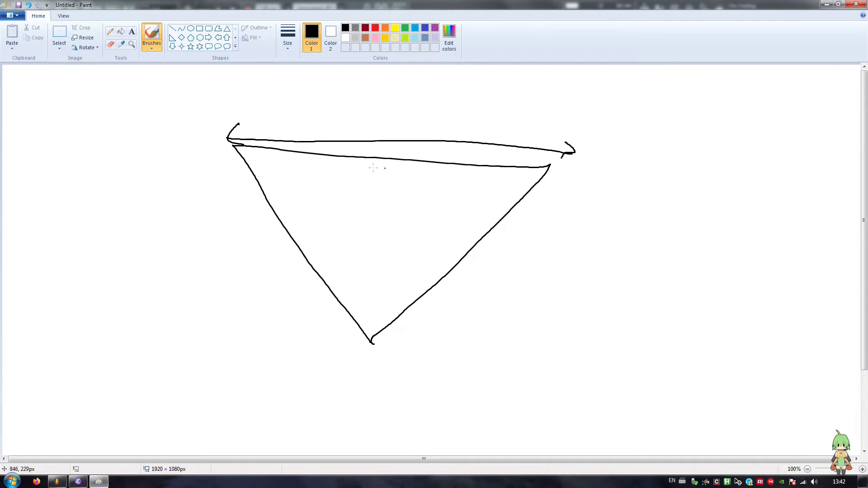
Label the arrow's ends L and R, and draw a vertical line beside the triangle labelled freq.
left_click_drag(188, 122, 202, 139)
mouse_move(593, 160)
left_mouse_down()
mouse_move(599, 154)
mouse_move(612, 168)
mouse_move(578, 335)
mouse_move(559, 365)
mouse_move(566, 356)
mouse_move(612, 370)
left_mouse_up()
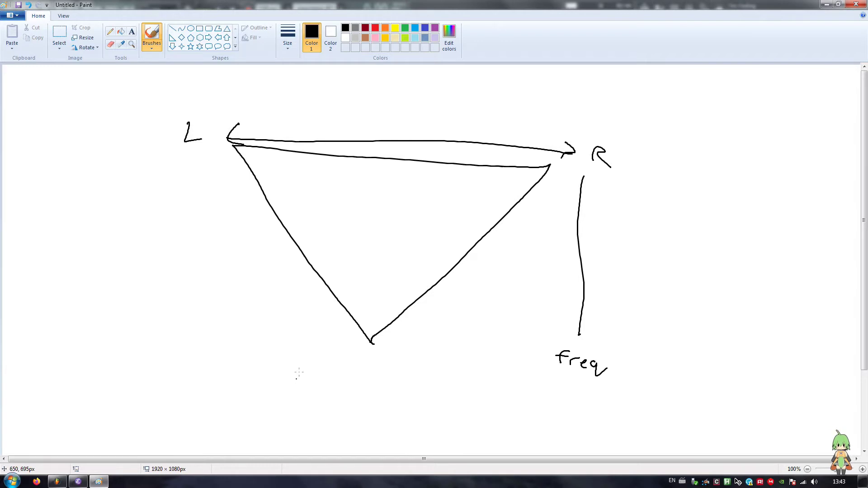
Draw several small circles scattered across both halves of the triangle.
left_click_drag(301, 172, 303, 182)
mouse_move(480, 182)
left_mouse_down()
mouse_move(466, 186)
mouse_move(480, 184)
left_mouse_up()
left_click_drag(429, 240, 430, 244)
left_click_drag(322, 218, 320, 229)
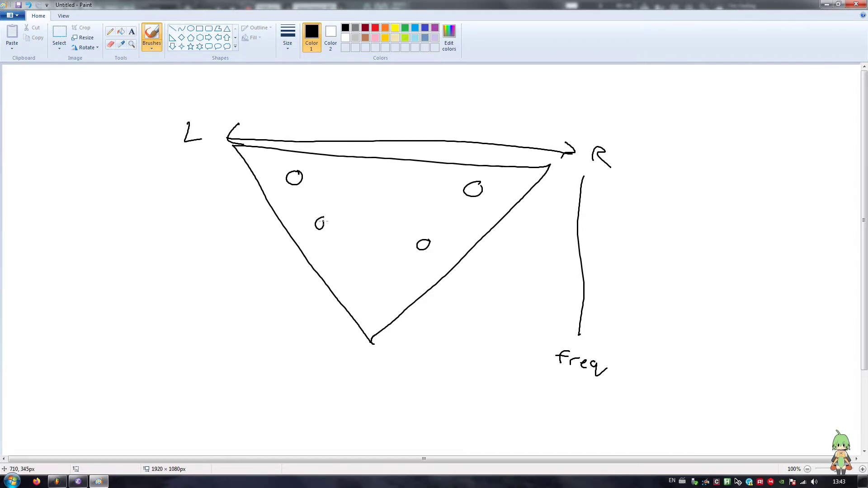
left_click_drag(361, 203, 368, 204)
left_click_drag(360, 277, 357, 275)
Undo all the small circles inside the triangle.
key("ctrl+z")
key("ctrl+z")
key("ctrl+z")
key("ctrl+z")
key("ctrl+z")
key("ctrl+z")
key("ctrl+z")
key("ctrl+z")
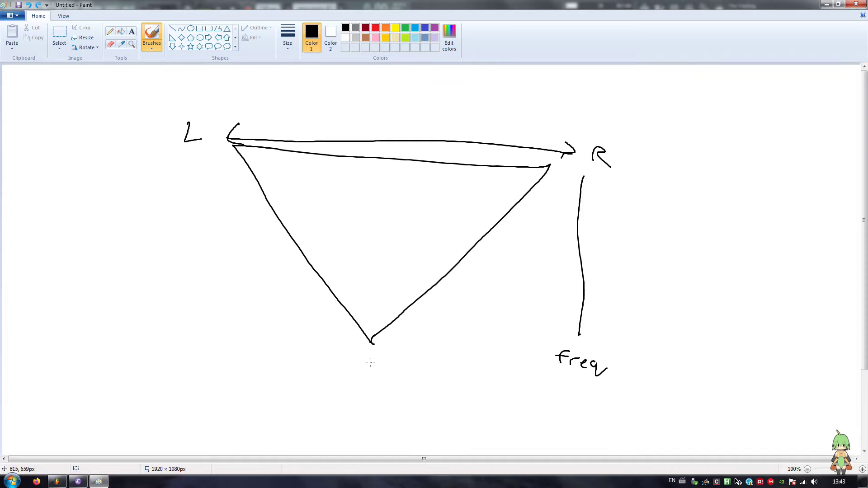
Draw a vertical centre line through the triangle with a small oval on it, and circle each of the three corners.
left_click_drag(370, 362, 388, 110)
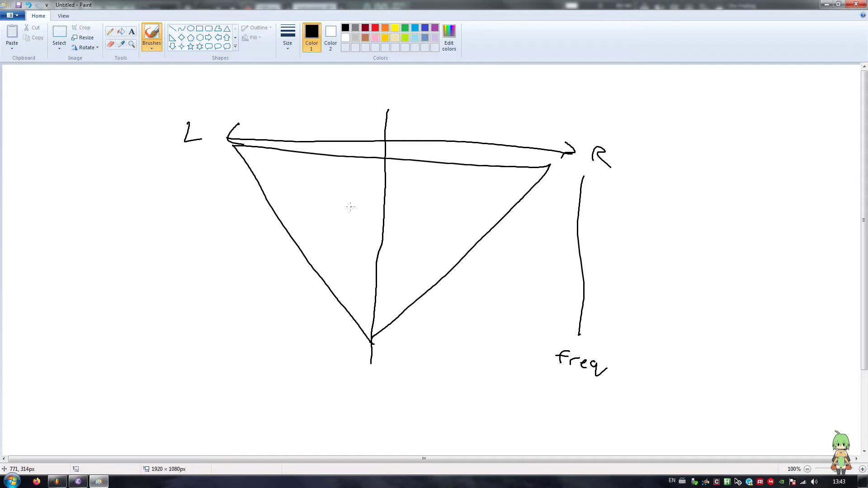
mouse_move(401, 194)
left_mouse_down()
mouse_move(351, 199)
mouse_move(419, 204)
mouse_move(398, 191)
left_mouse_up()
left_click_drag(255, 149, 257, 156)
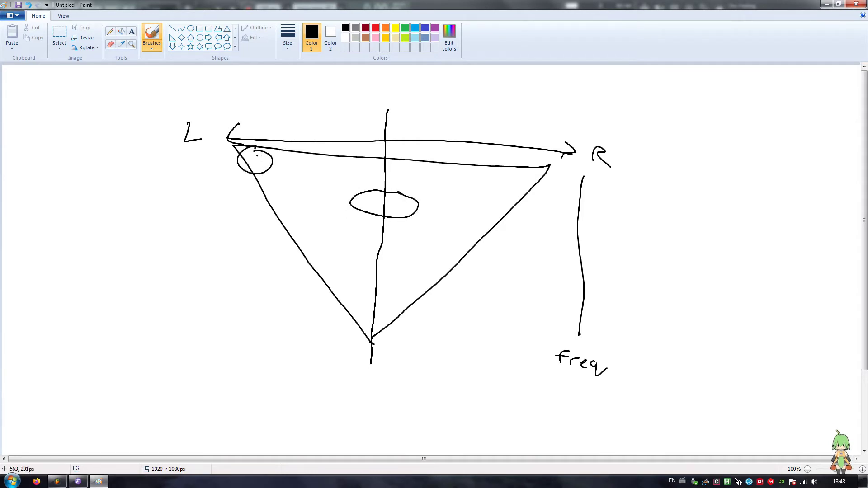
mouse_move(524, 165)
left_mouse_down()
mouse_move(530, 185)
mouse_move(535, 168)
left_mouse_up()
mouse_move(374, 324)
left_mouse_down()
mouse_move(353, 322)
mouse_move(382, 330)
mouse_move(372, 319)
left_mouse_up()
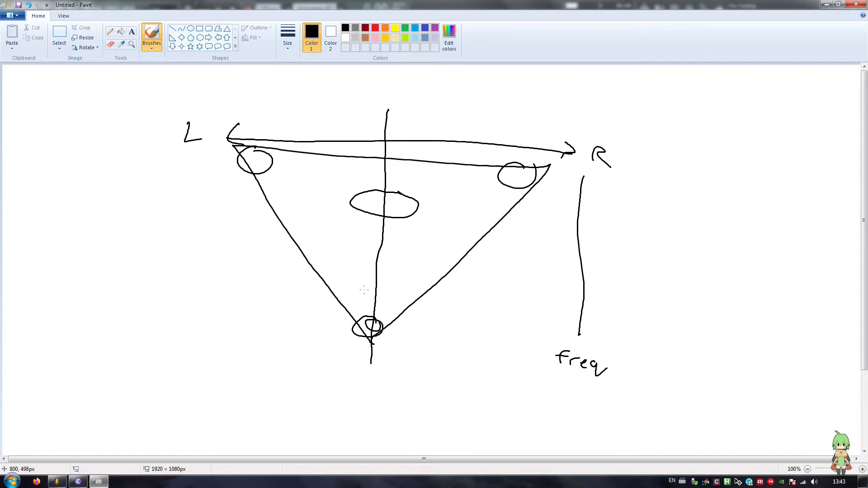
Draw a rounded box on the centre line above the lower tip and a wide band around the small oval.
mouse_move(396, 302)
left_mouse_down()
mouse_move(349, 294)
mouse_move(348, 267)
mouse_move(378, 254)
mouse_move(402, 273)
mouse_move(400, 301)
left_mouse_up()
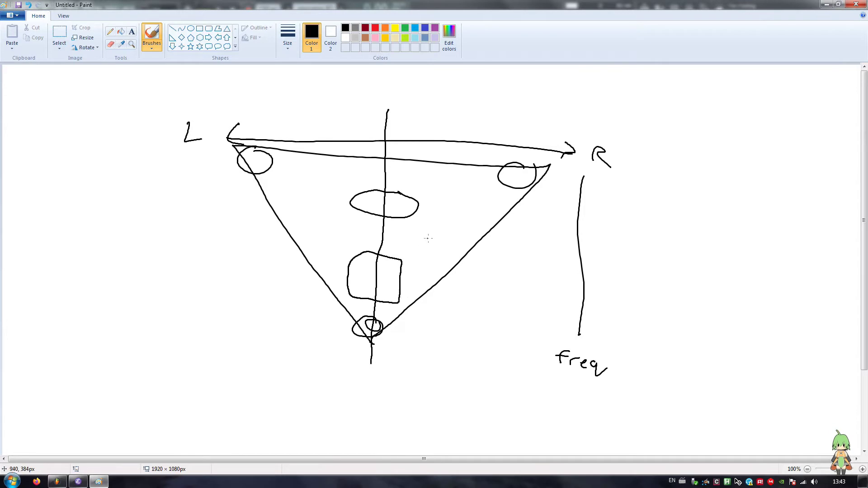
mouse_move(462, 240)
left_mouse_down()
mouse_move(295, 223)
mouse_move(298, 194)
mouse_move(382, 186)
mouse_move(460, 211)
mouse_move(459, 241)
left_mouse_up()
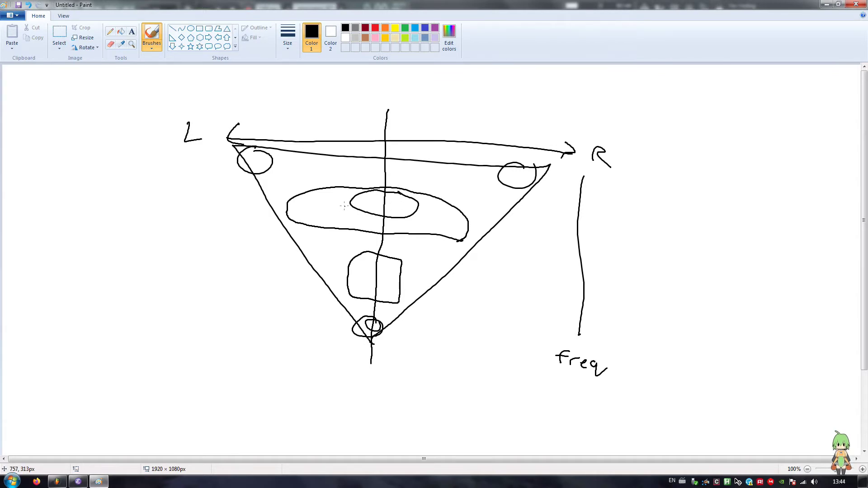
left_click_drag(398, 187, 385, 188)
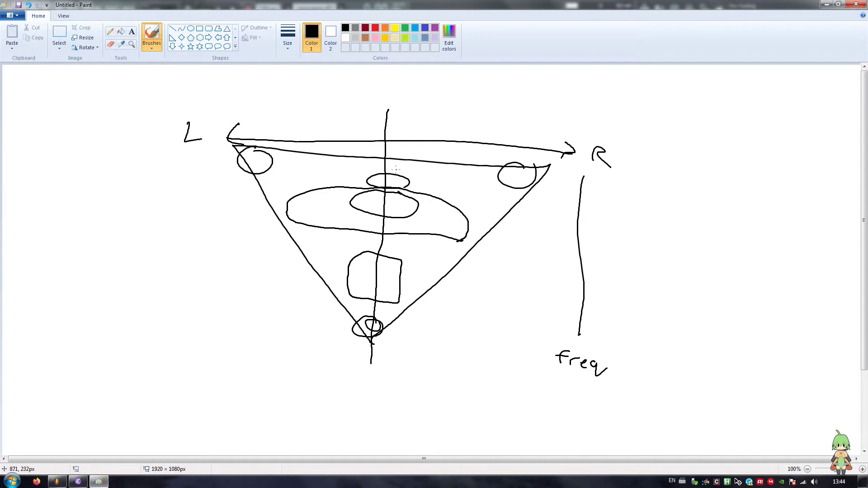
key("ctrl+z")
mouse_move(322, 167)
left_mouse_down()
mouse_move(306, 179)
mouse_move(326, 171)
left_mouse_up()
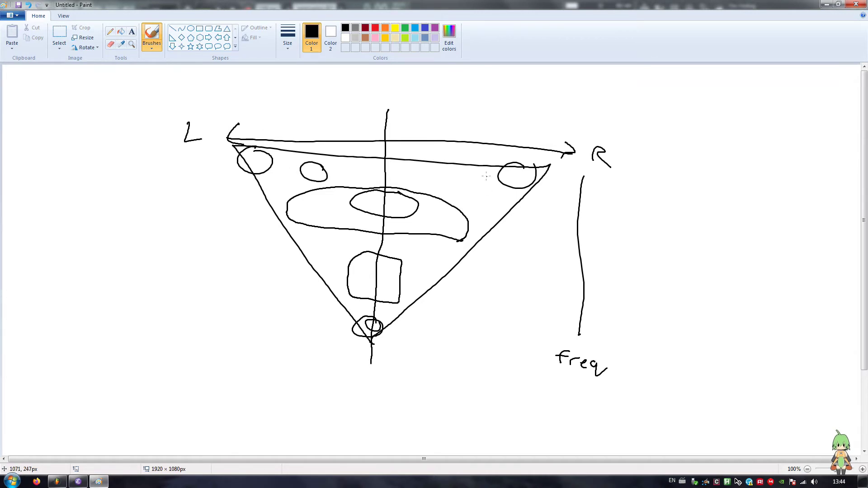
key("ctrl+z")
Switch to FL Studio, show the playlist and open the chordy pattern at bar 41 with its channels in the channel rack.
key("alt+Tab")
key("F5")
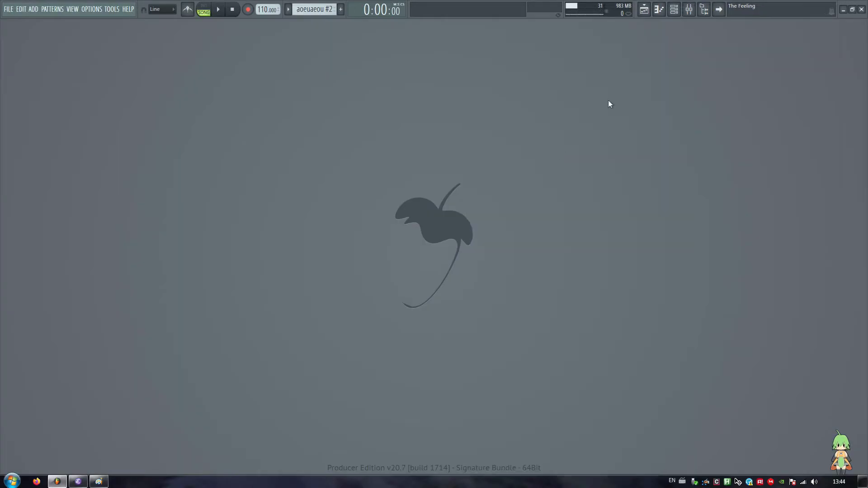
key("F6")
scroll(560, 197, "down", 3)
scroll(561, 198, "down", 1)
key("F5")
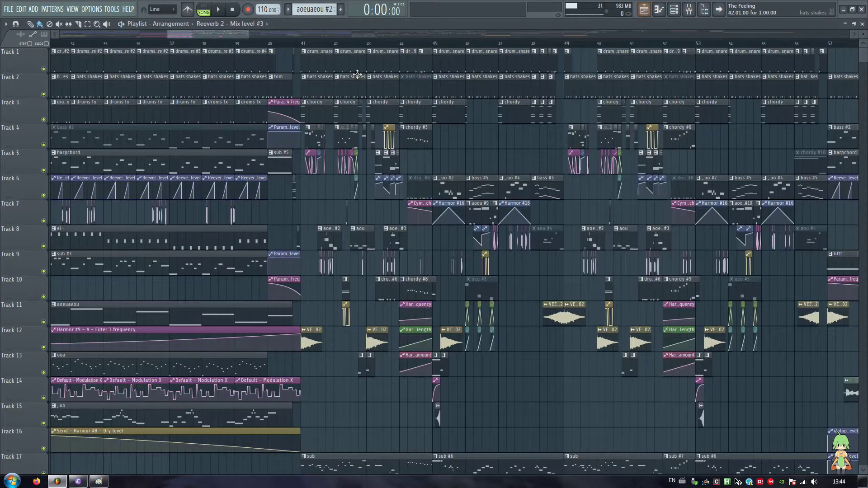
scroll(311, 103, "right", 4)
double_click(311, 103)
scroll(615, 335, "down", 2)
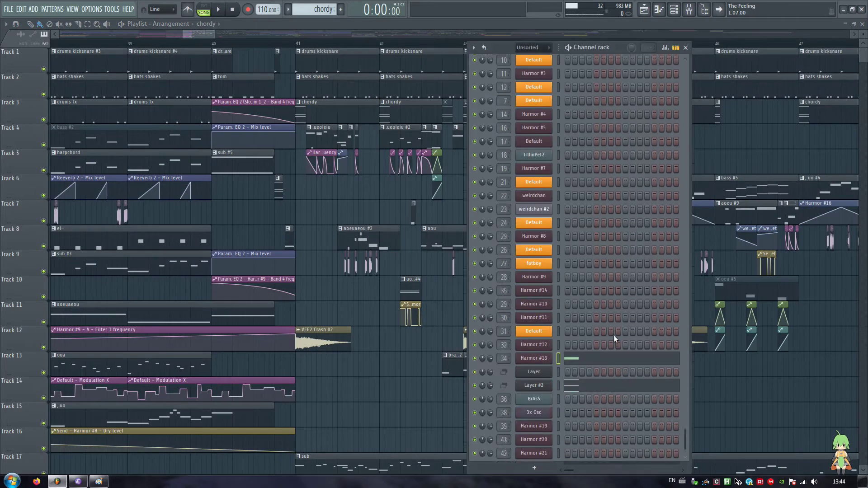
Examine the Layer #2 channel, then open Harmor #13 and move its window beside the channel rack.
left_click(535, 289)
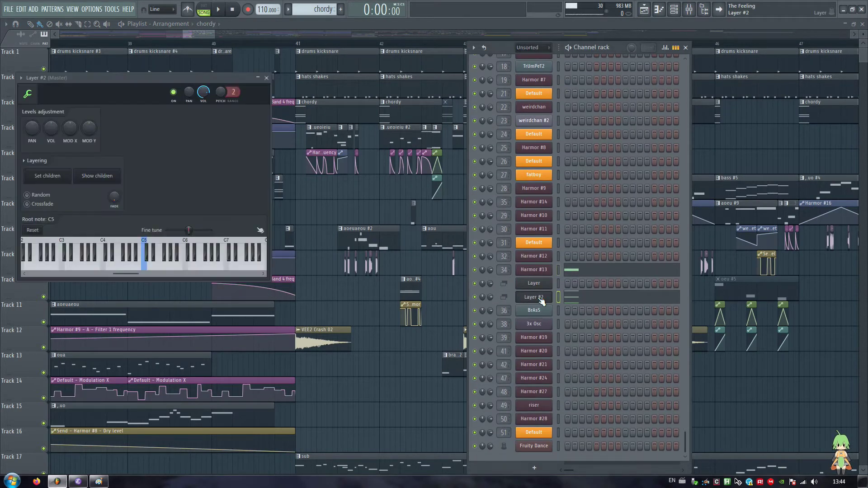
key("space")
left_click(536, 270)
key("space")
left_click_drag(462, 47, 436, 81)
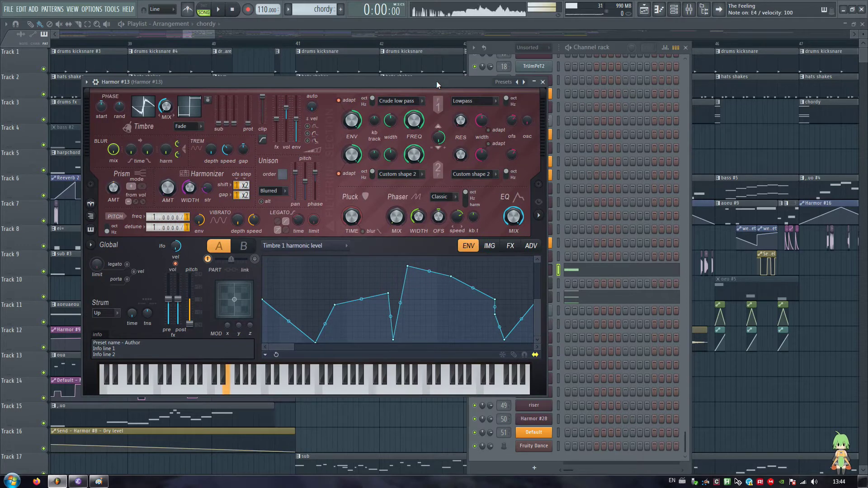
Check the Harmor #12 synth and the Layer #2 settings, then close their windows.
left_click(550, 270)
left_click(550, 270)
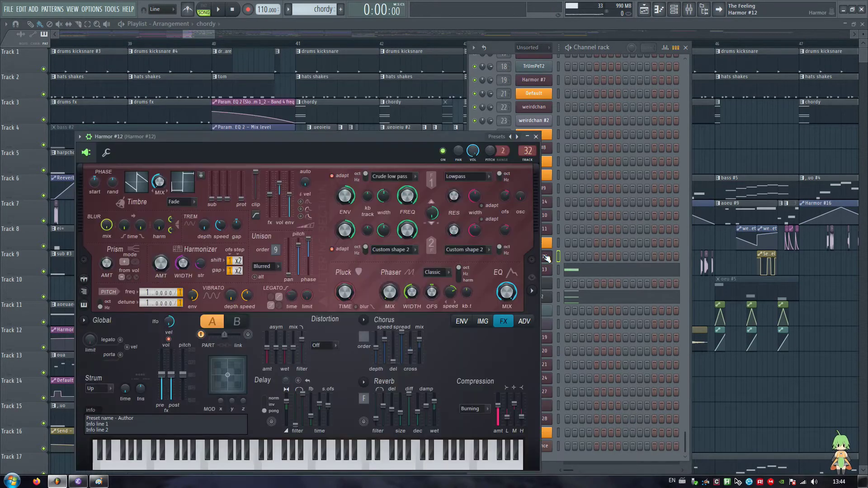
left_click(550, 269)
left_click(543, 297)
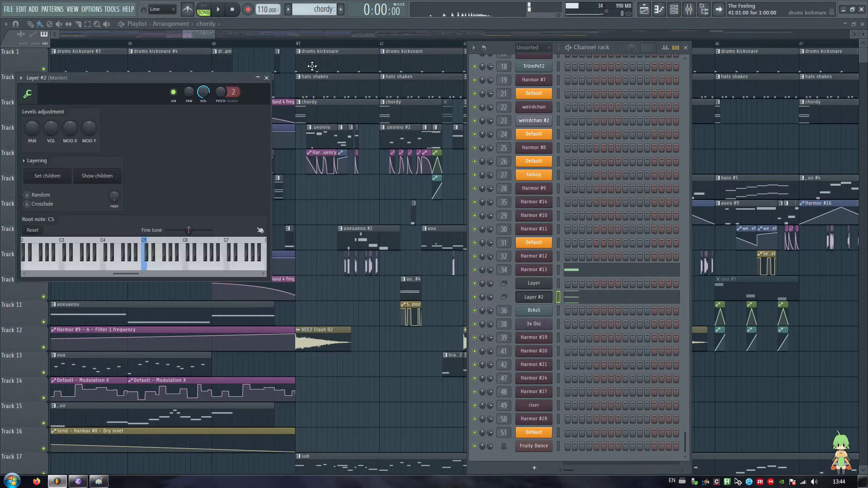
left_click(543, 298)
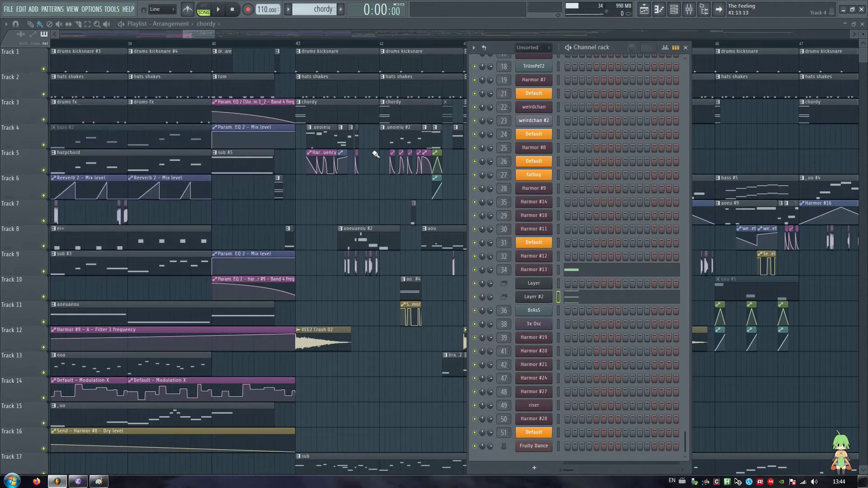
Open the Harmor #12, Harmor #11 and Harmor #13 synths in turn to compare the chord layers.
left_click(540, 260)
left_click_drag(471, 132, 316, 89)
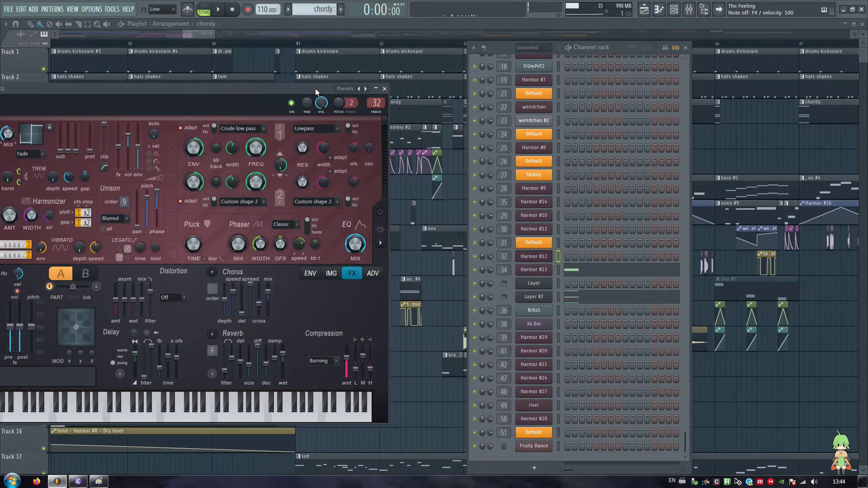
left_click(545, 230)
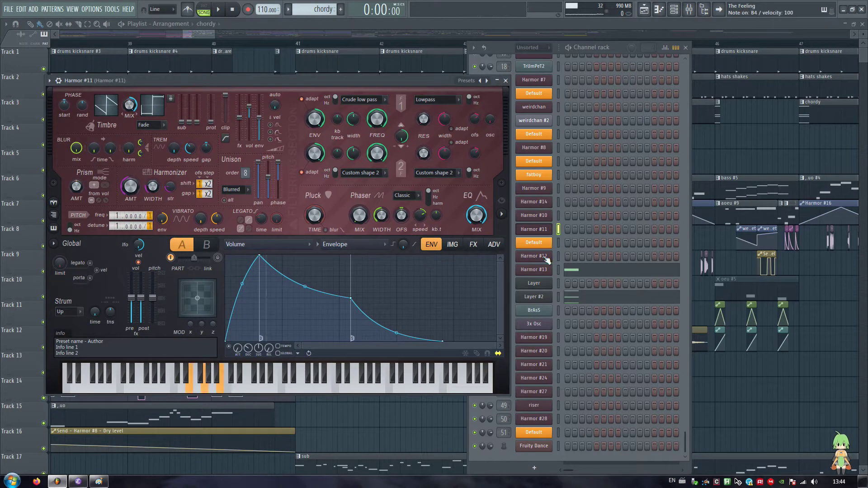
left_click(538, 256)
left_click(543, 270)
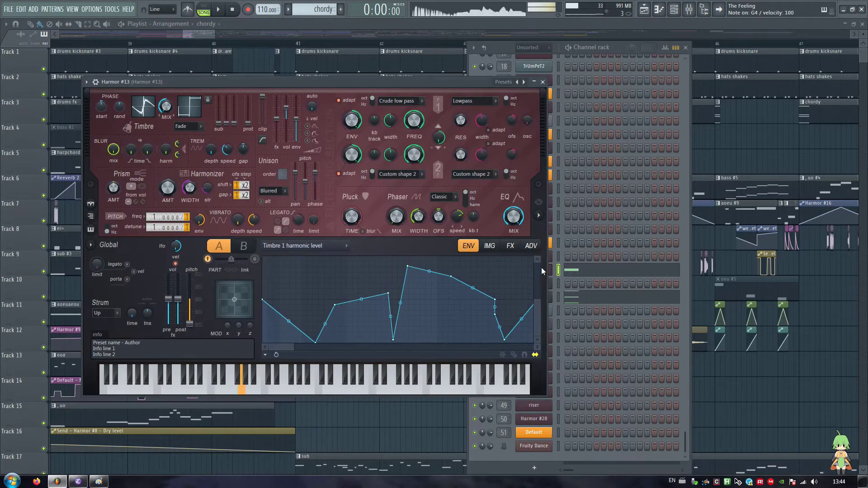
Switch to Paint to review the triangle diagram, return to FL Studio and close the Harmor #13 window.
left_click(98, 482)
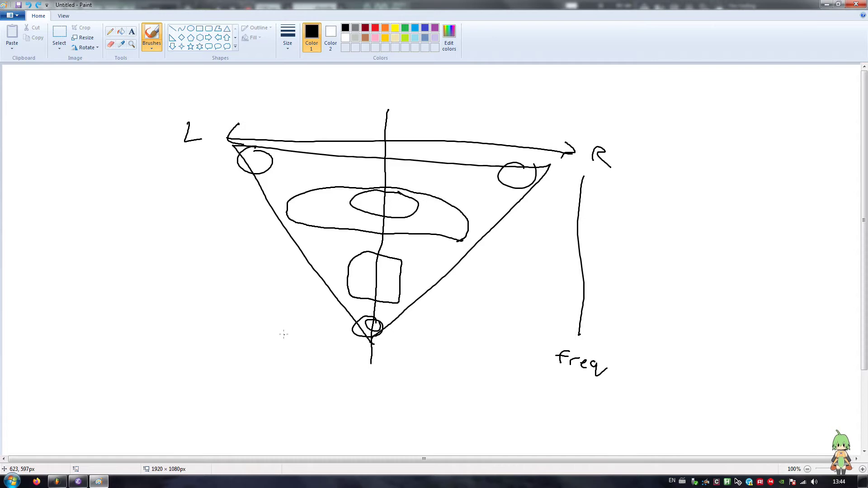
key("alt+Tab")
key("Escape")
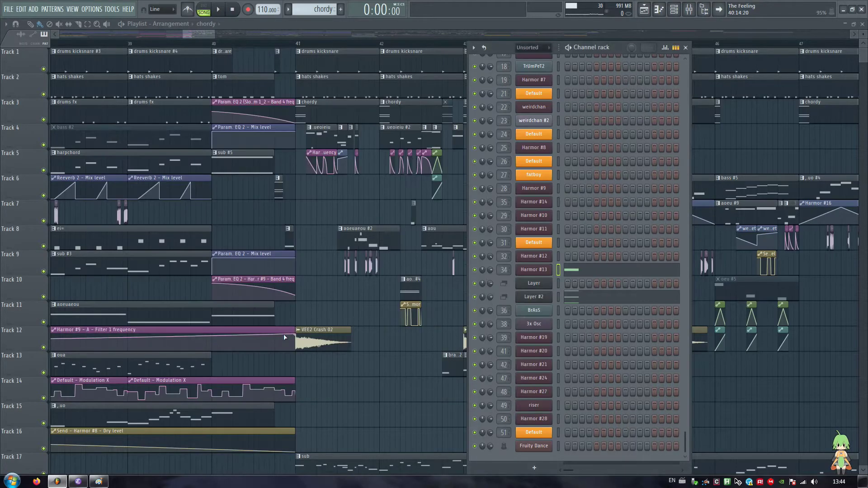
Zoom the playlist out to show the whole arrangement and place the playhead at the start of the song.
left_click(196, 44)
scroll(196, 44, "down", 10)
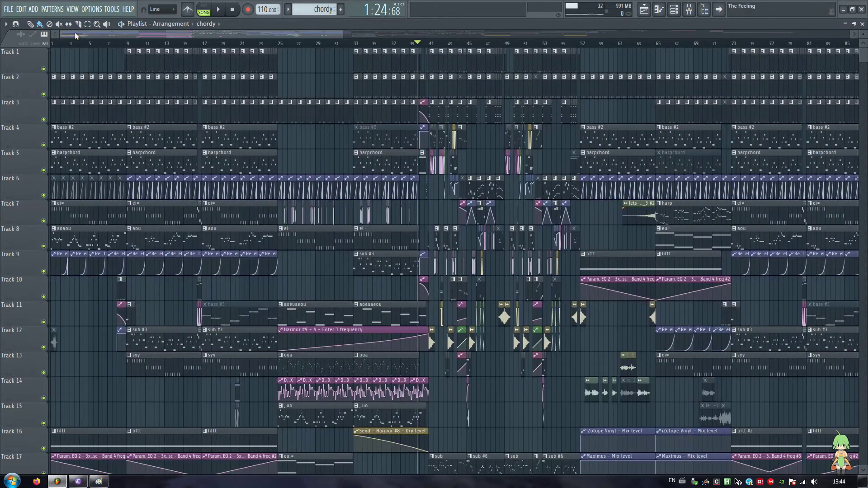
left_click_drag(79, 44, 1, 46)
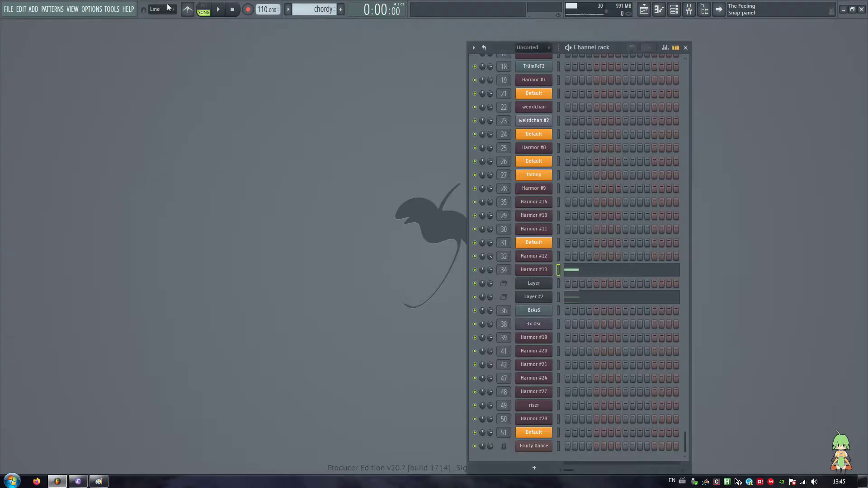
Look through the mixer's insert tracks, including the unused ones from Insert 53 onward, then hide the mixer.
left_click(688, 12)
left_click(688, 12)
left_click(687, 12)
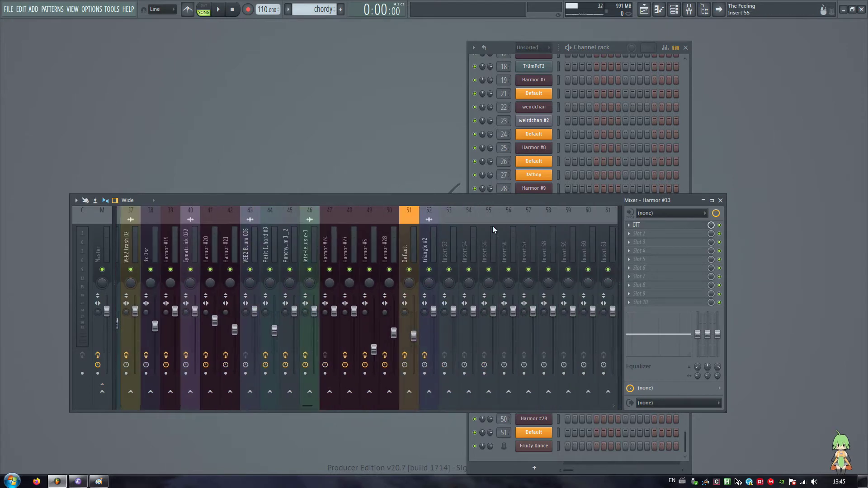
left_click(454, 238)
scroll(454, 238, "down", 6)
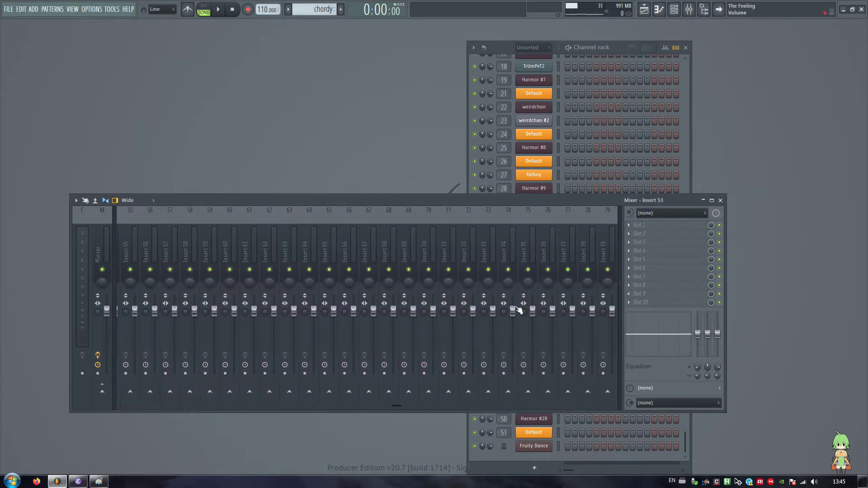
key("F9")
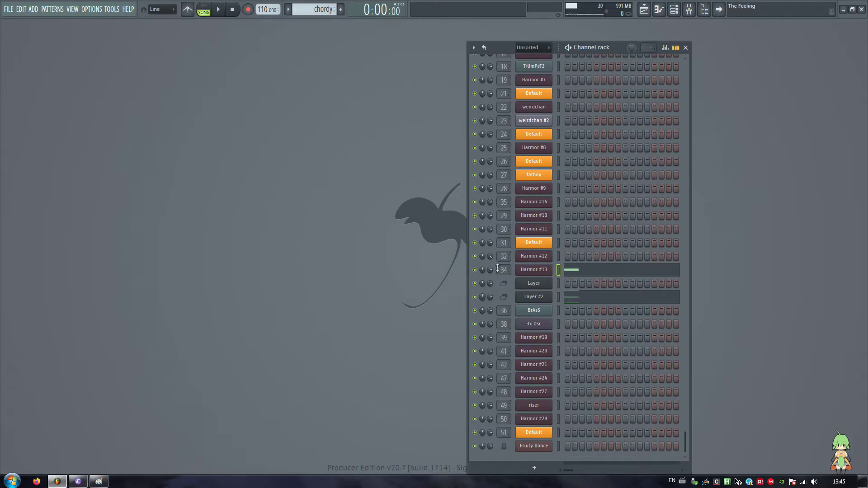
left_click(690, 9)
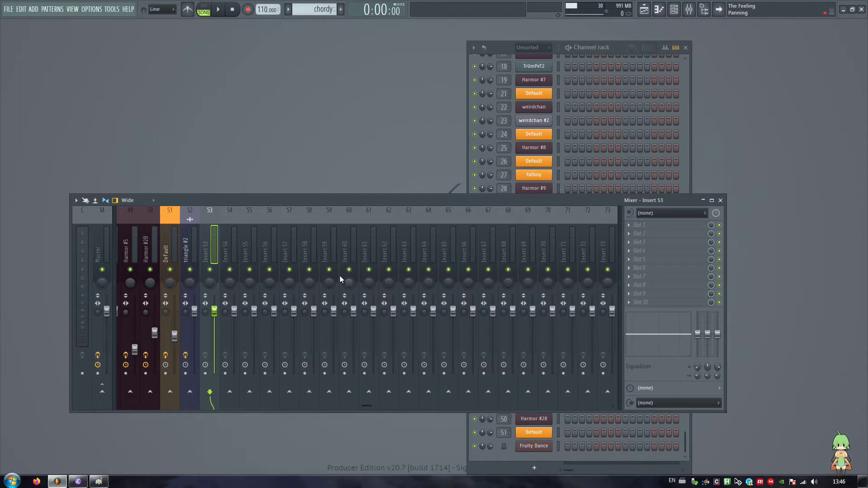
key("F9")
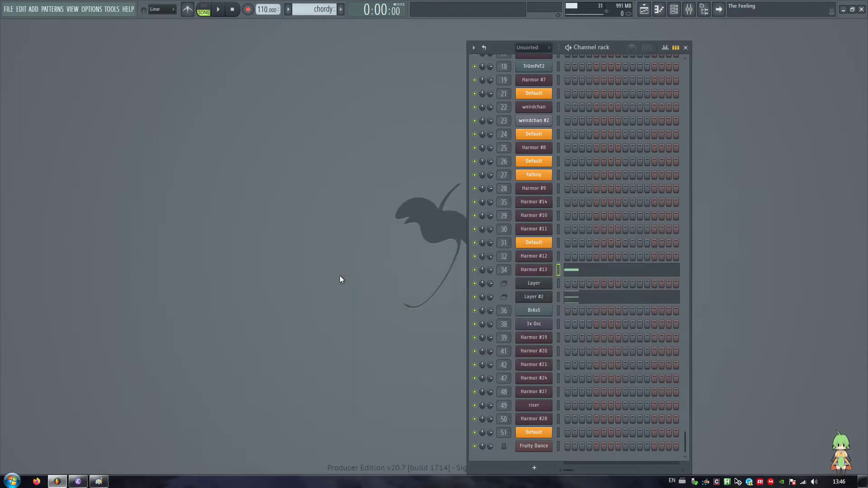
Show the playlist, zoom in on bars 36 to 45 and place the playhead at bar 42.
left_click(646, 9)
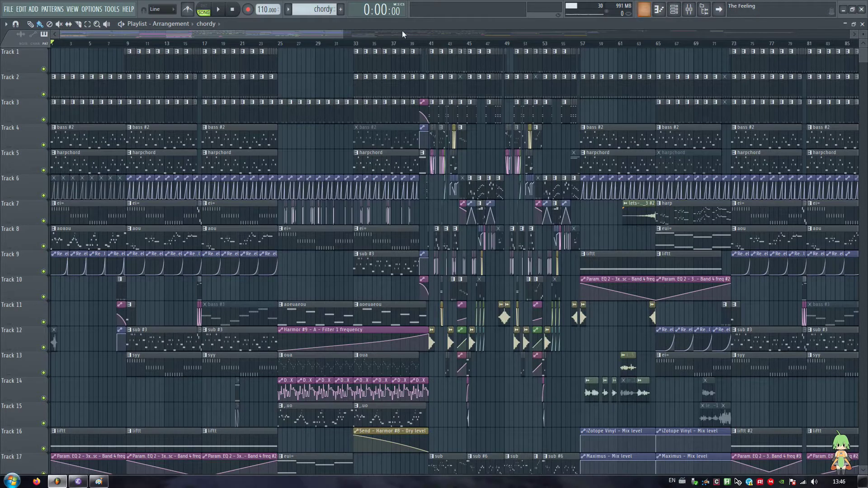
scroll(279, 48, "down", 1)
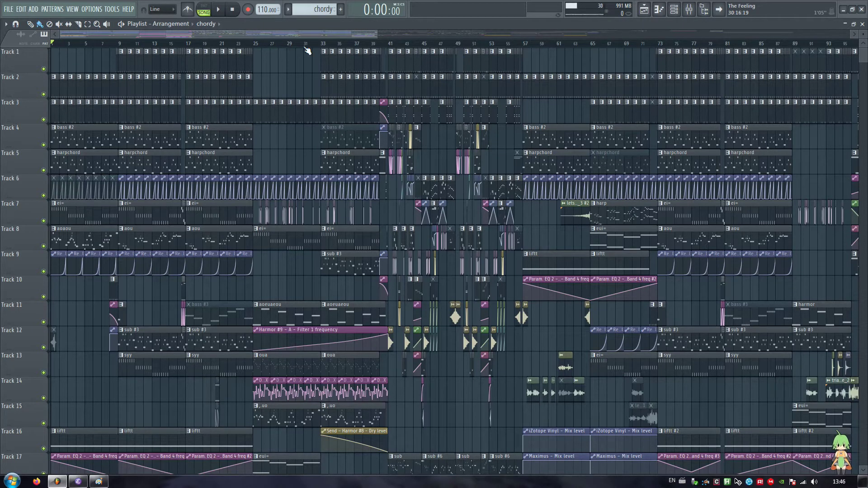
scroll(379, 50, "up", 4)
scroll(379, 50, "up", 4)
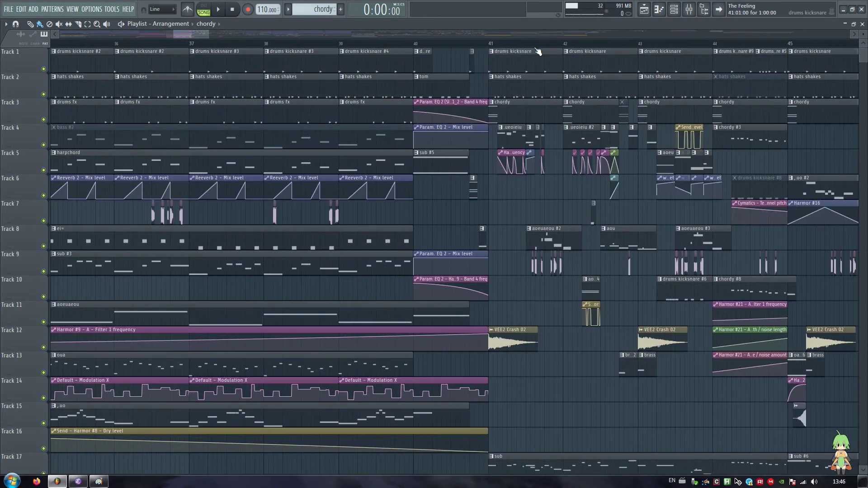
left_click(568, 43)
left_click_drag(569, 43, 564, 43)
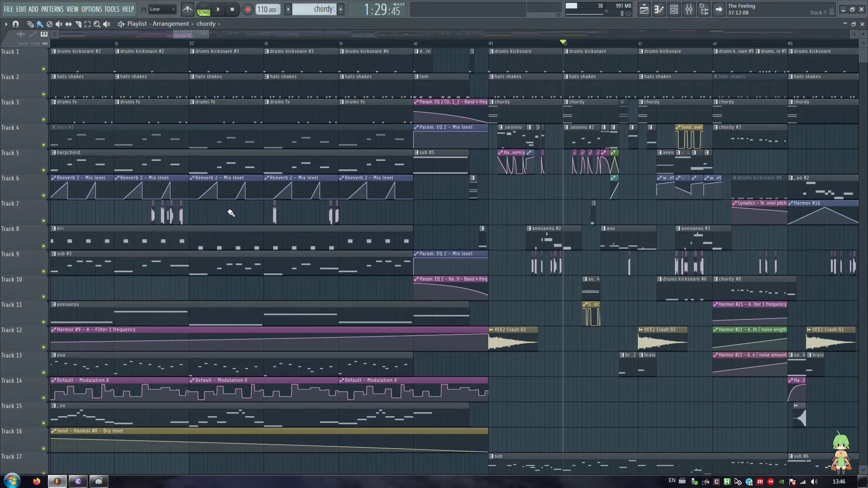
Play the section from bar 42 with Track 7 soloed, then compare it with all tracks unmuted.
right_click(44, 221)
key("space")
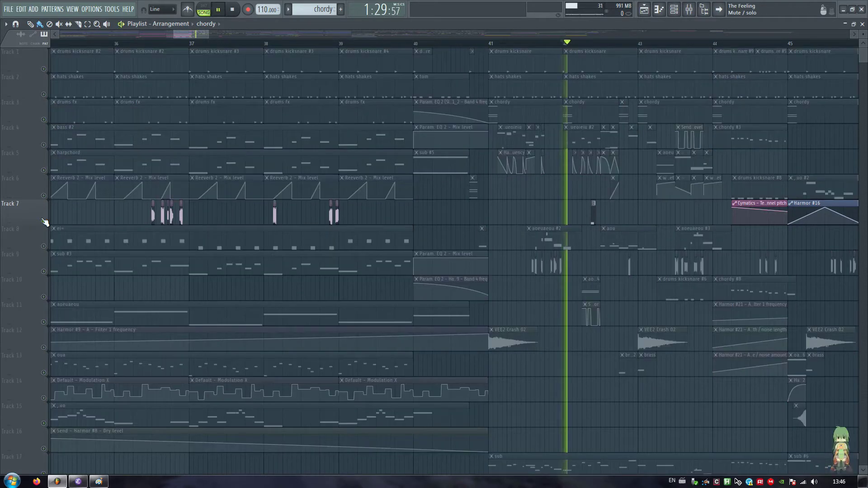
key("space")
right_click(44, 221)
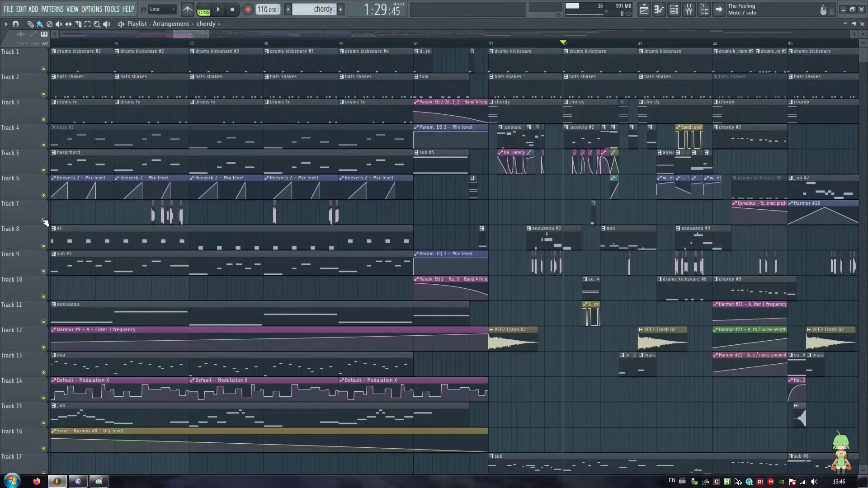
key("space")
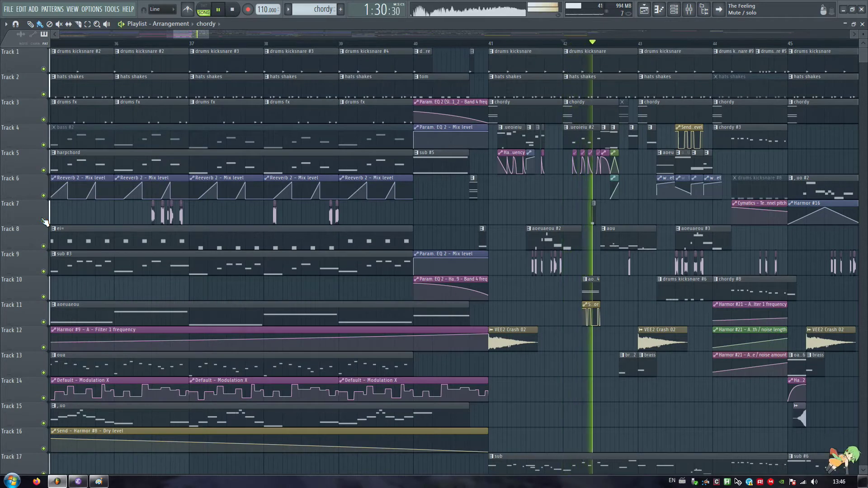
key("space")
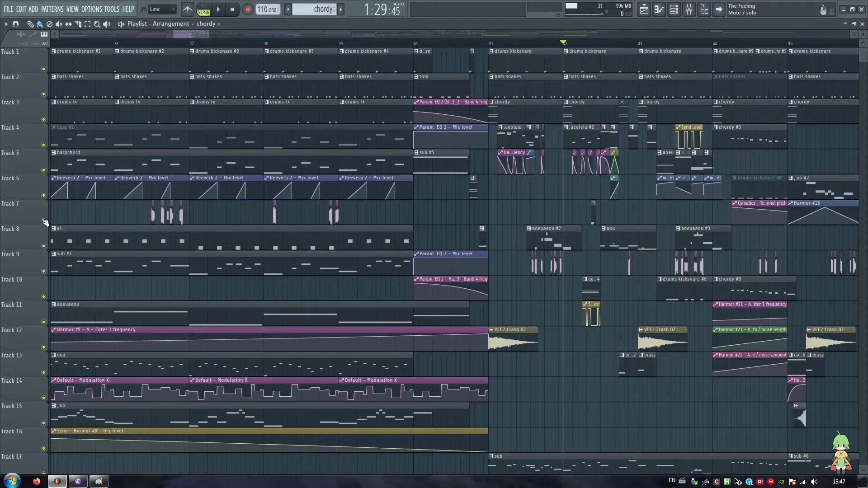
Solo Track 7, play it with the mixer open to check the track levels, and select the Default insert 21.
left_click(45, 222)
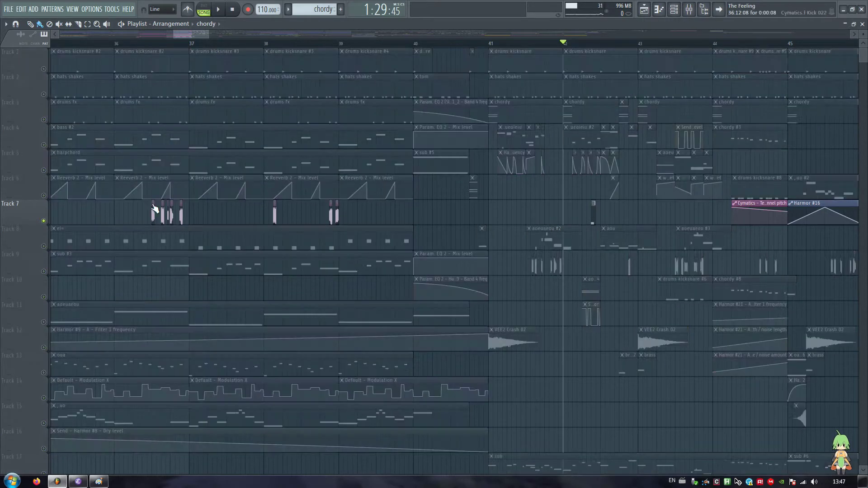
left_click(690, 9)
key("space")
scroll(369, 229, "up", 10)
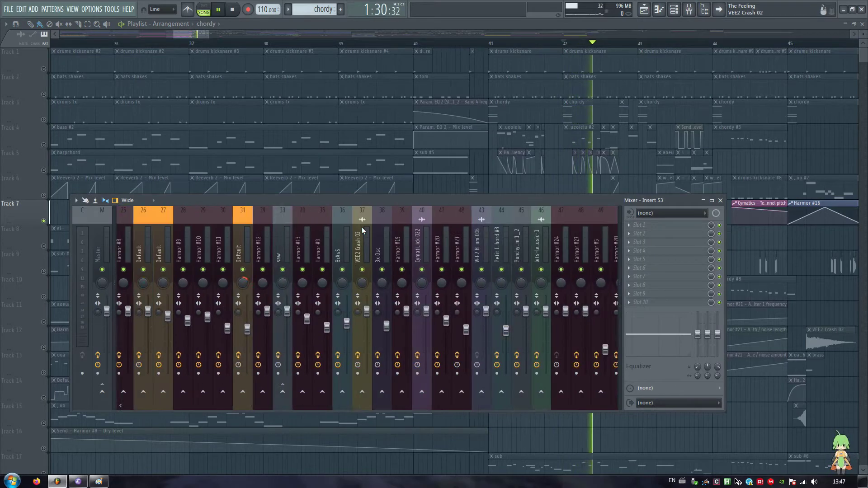
key("space")
left_click(399, 248)
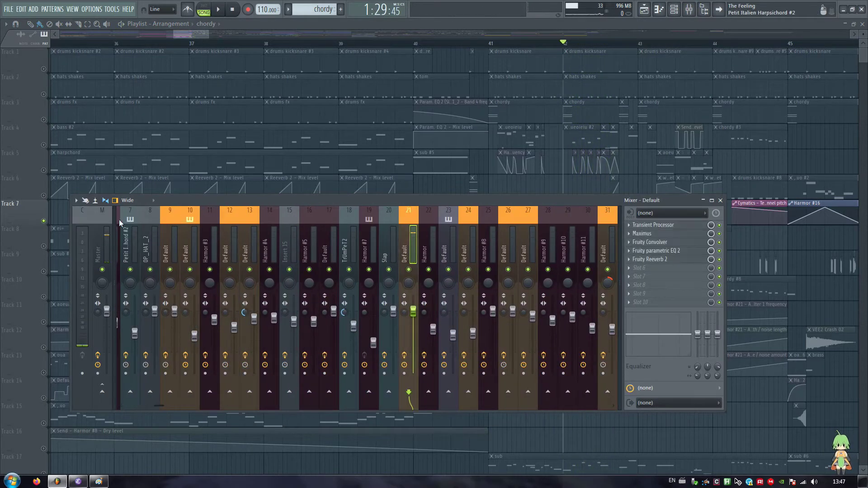
Add Fruity Parametric EQ 2 to slot 10 of insert 21, move its window aside and play the section.
left_click(689, 10)
left_click(689, 10)
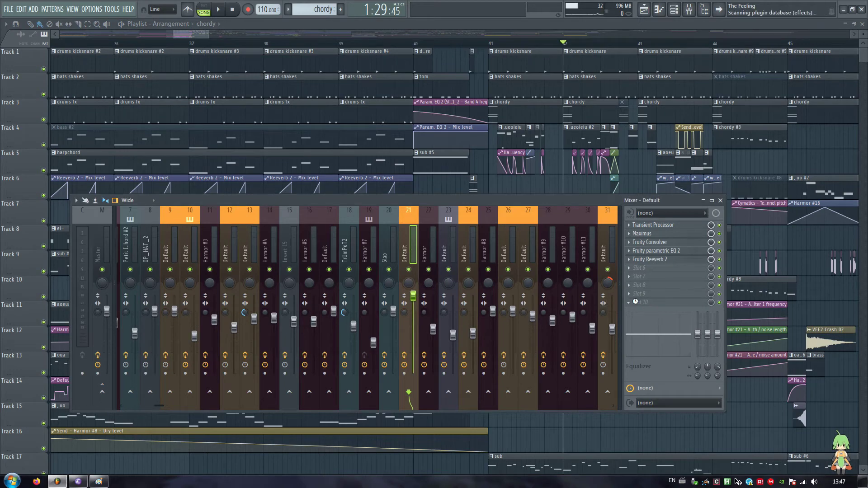
key("F8")
type("eq 2")
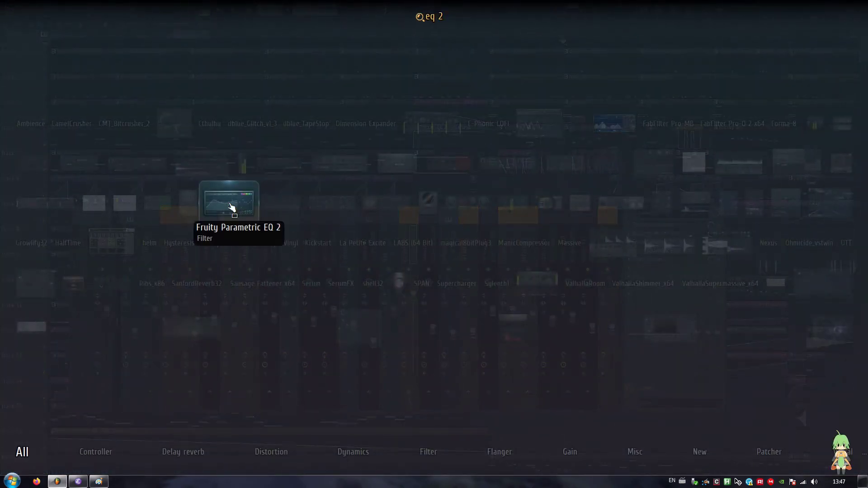
left_click(229, 206)
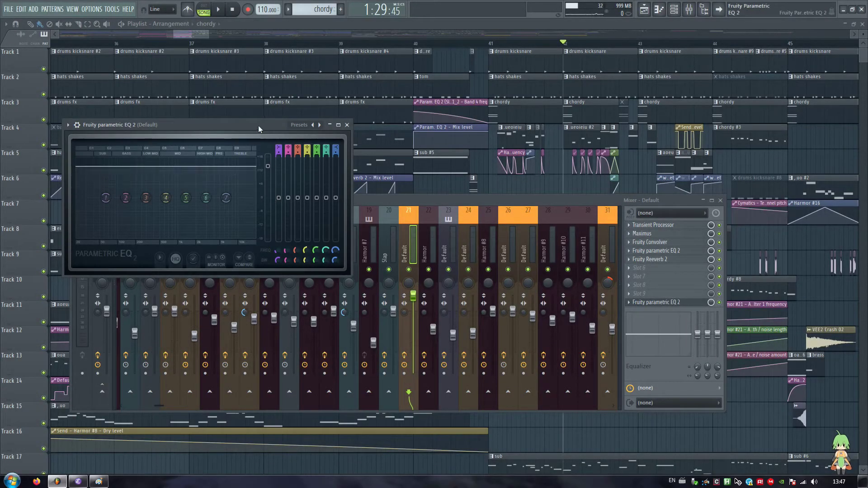
left_click_drag(246, 127, 696, 294)
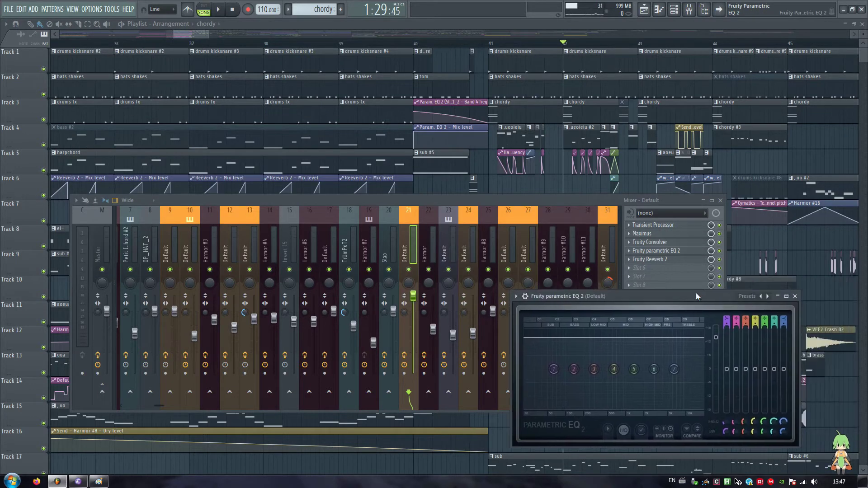
key("space")
key("space")
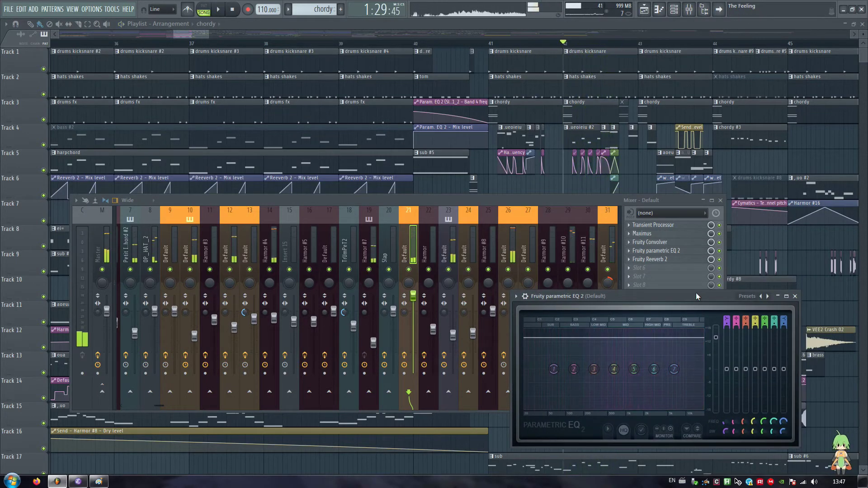
Remove the Fruity Parametric EQ 2 from slot 10 of insert 21 and hide the mixer.
left_click(654, 302)
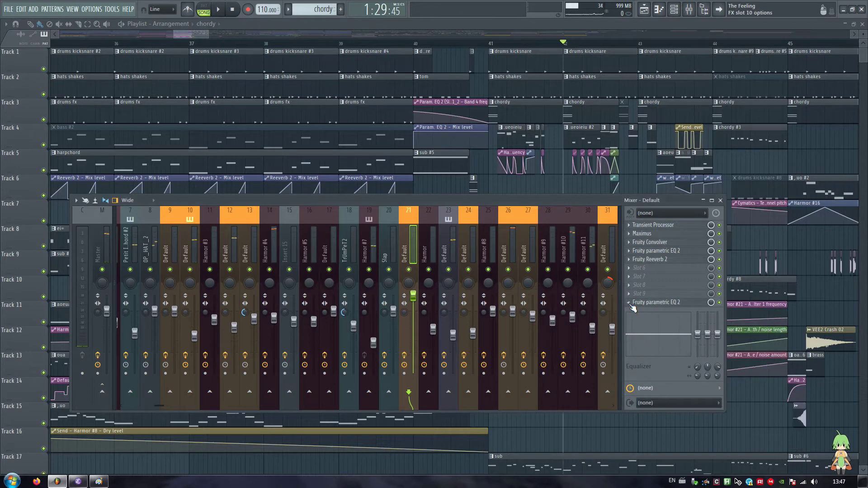
right_click(654, 302)
left_click(649, 278)
left_click(477, 271)
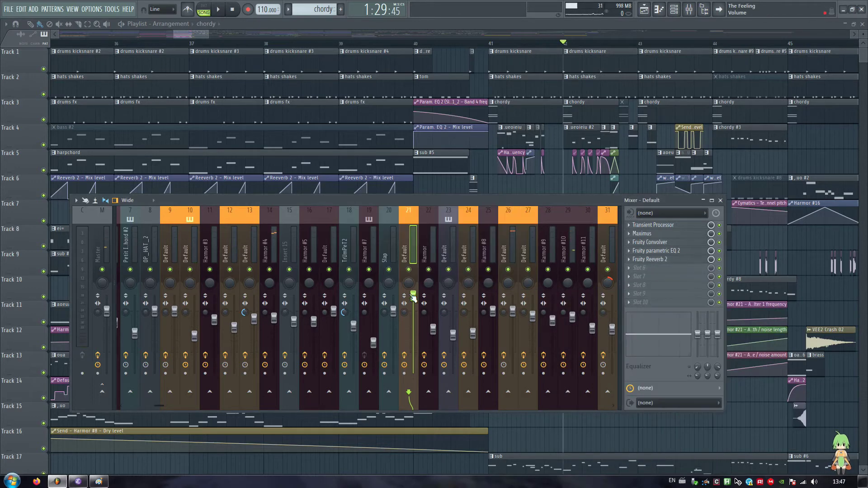
key("F9")
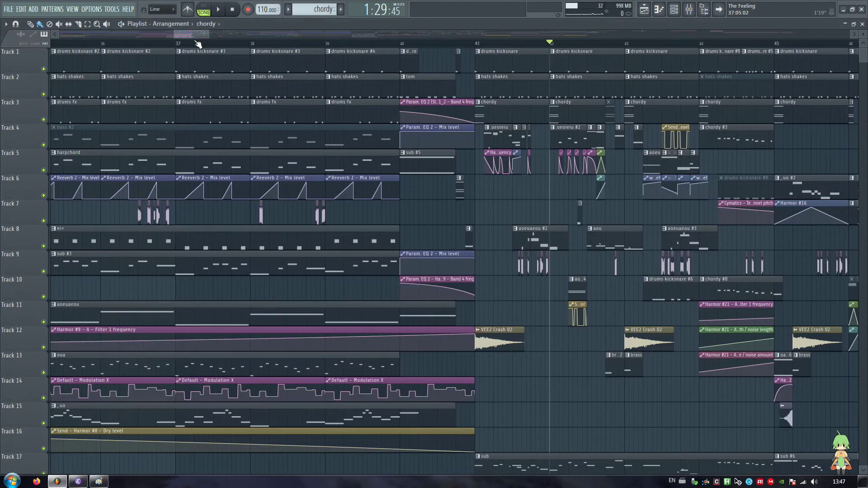
Open the mixer and add Fruity Limiter to slot 10 of the Master track.
scroll(198, 45, "down", 4)
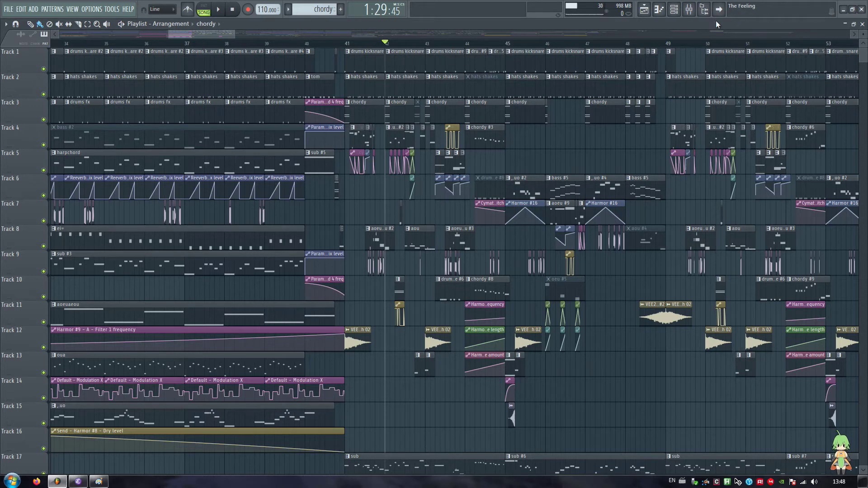
left_click(690, 9)
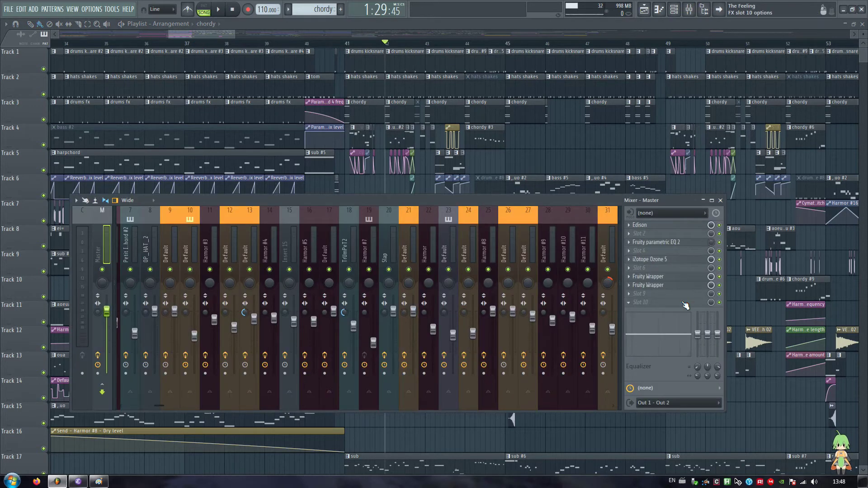
key("F8")
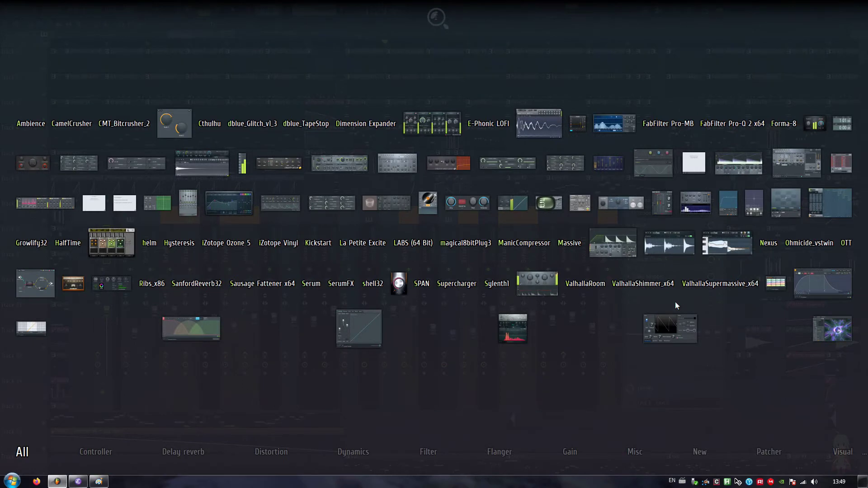
left_click(739, 167)
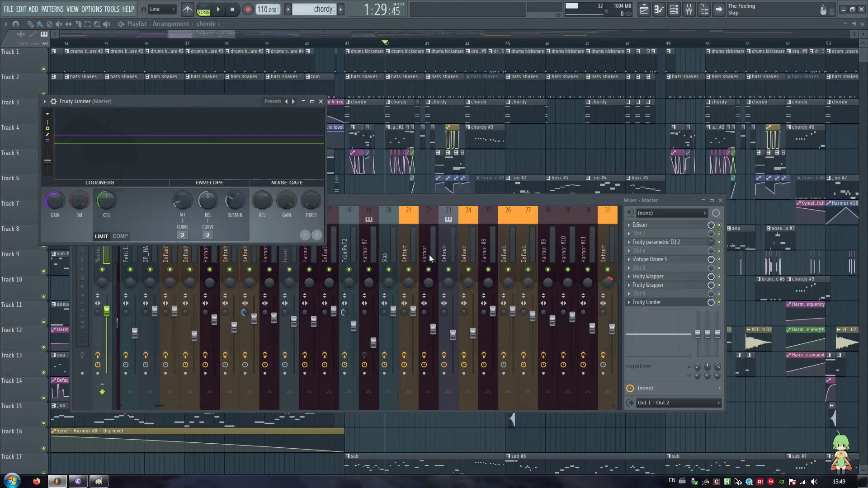
Remove the Fruity Limiter from slot 10 of the Master track.
right_click(647, 302)
left_click(642, 260)
left_click(465, 268)
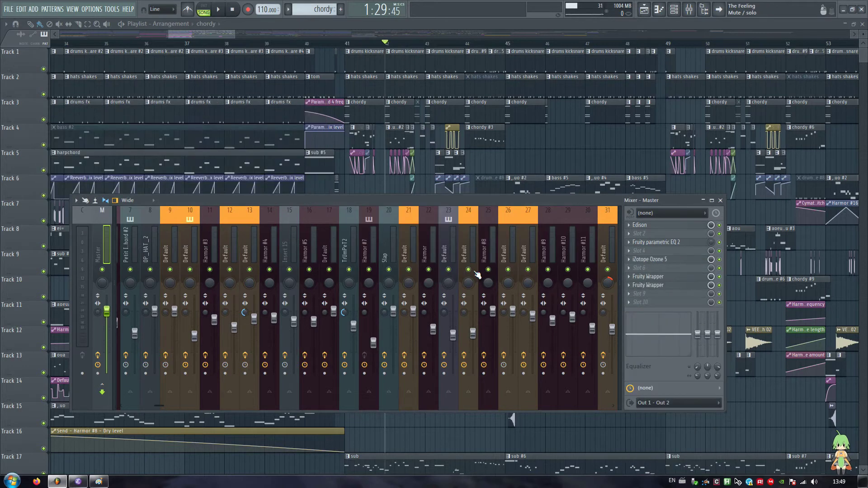
Shift the mixer window slightly and view tracks 100 to 103 beside the other inserts.
left_click_drag(630, 203, 646, 204)
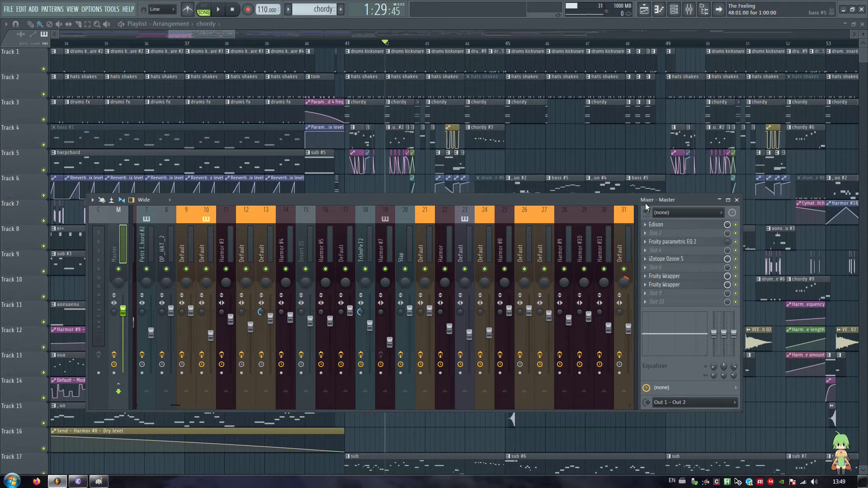
scroll(447, 246, "down", 3)
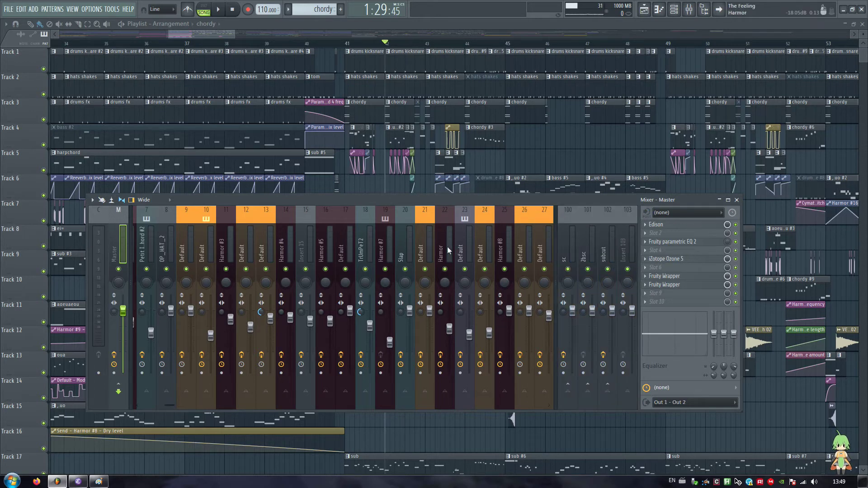
Select the subcut track among the mixer's docked inserts to examine its effect chain, and hide the mixer.
scroll(448, 248, "down", 6)
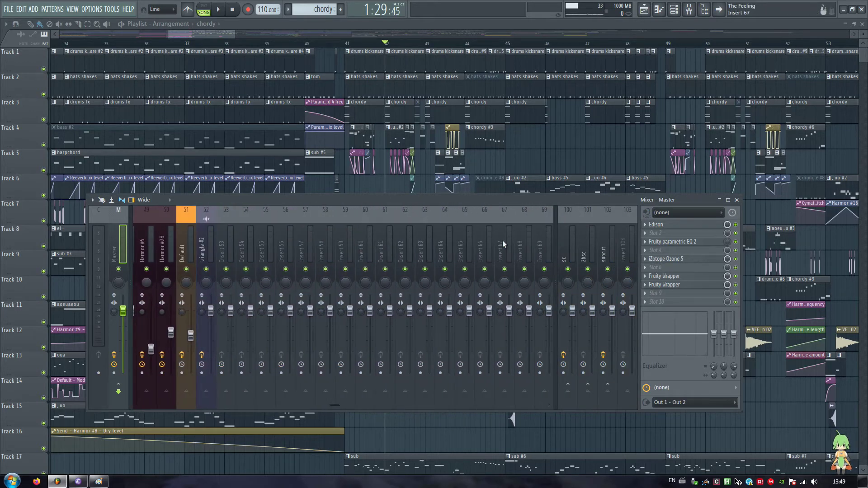
left_click(607, 243)
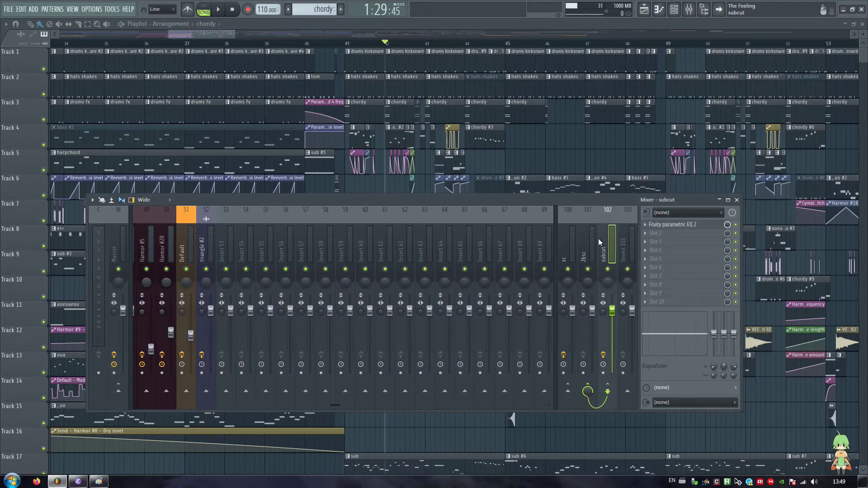
key("F9")
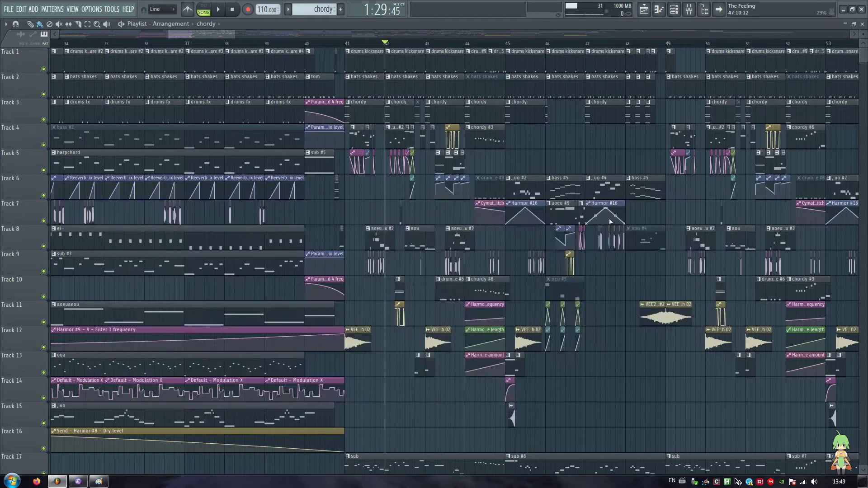
Hide the playlist, show the channel rack and add a new Harmor instrument channel to it.
key("F5")
key("F6")
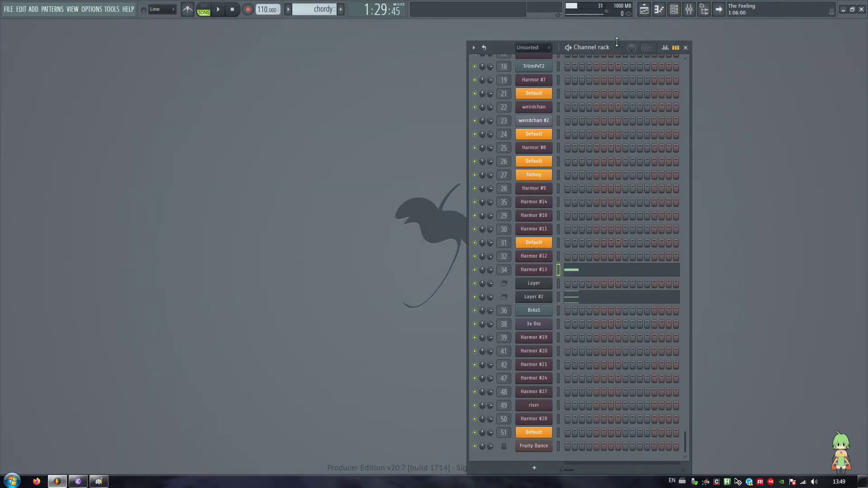
mouse_move(617, 41)
left_mouse_down()
mouse_move(616, 79)
mouse_move(620, 54)
left_mouse_up()
scroll(573, 255, "down", 3)
left_click(535, 436)
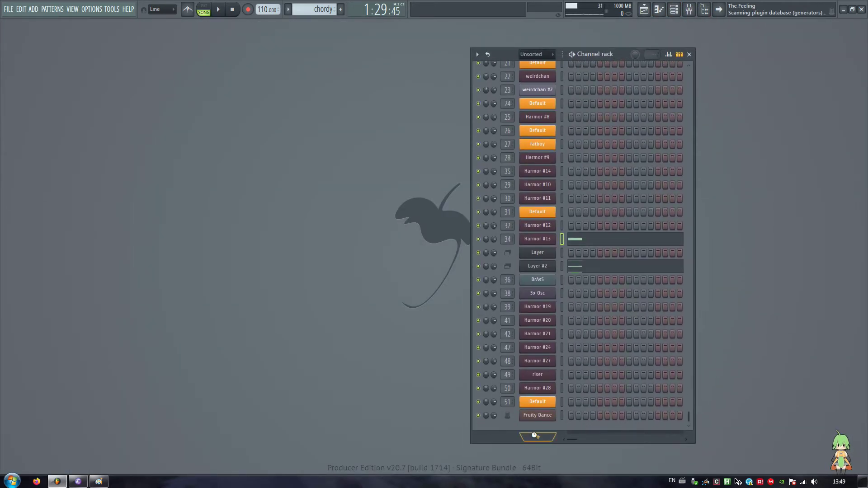
left_click(223, 226)
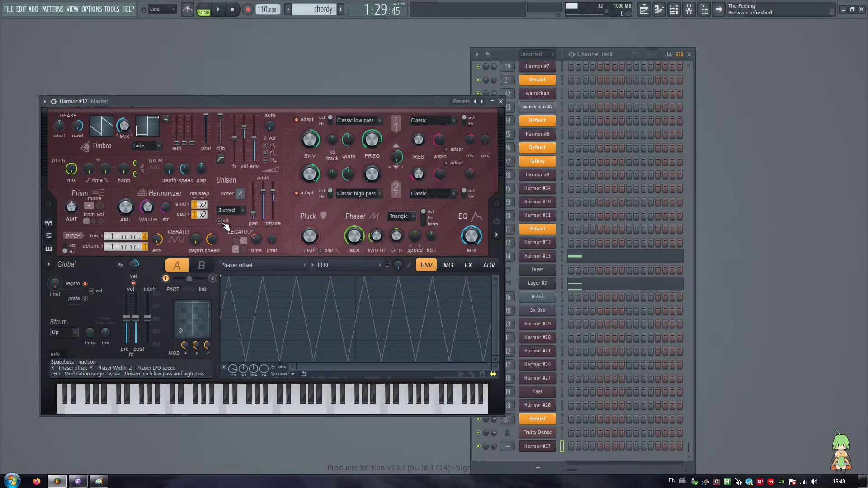
Load Harmor's Default preset from the X Olbaid group and set filter 1 to Crude band pass, ending on the effects settings.
left_click(478, 102)
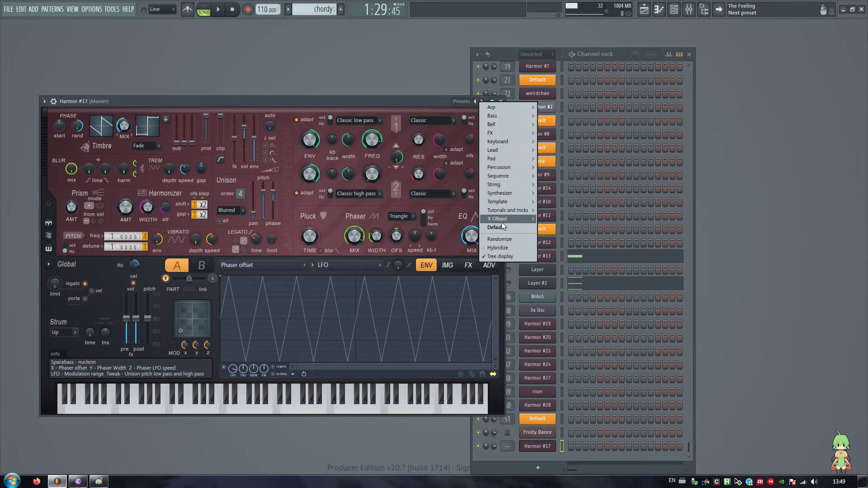
left_click(550, 218)
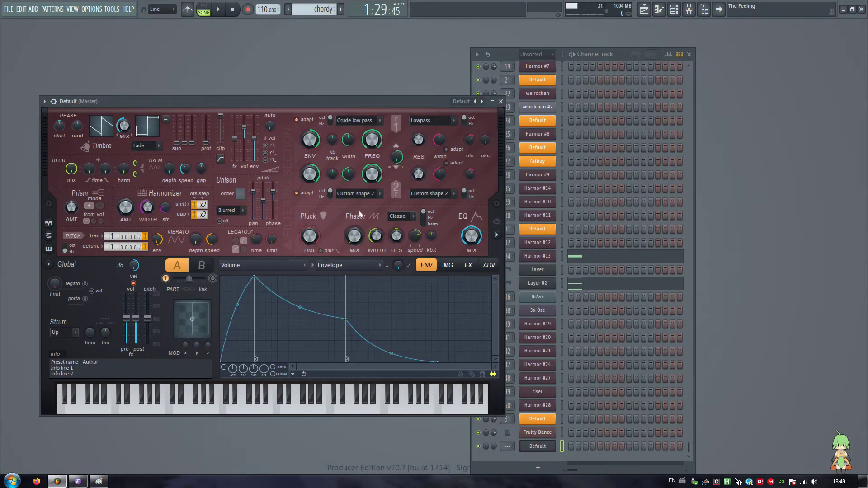
left_click(357, 120)
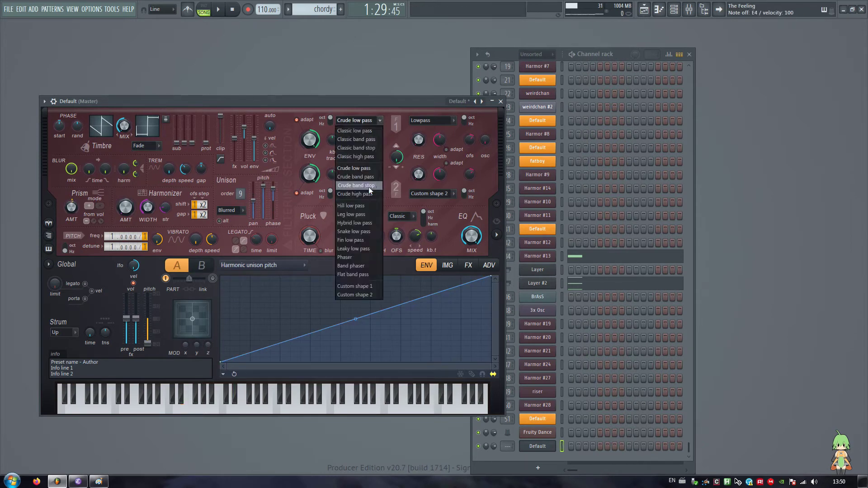
left_click(355, 177)
left_click(468, 265)
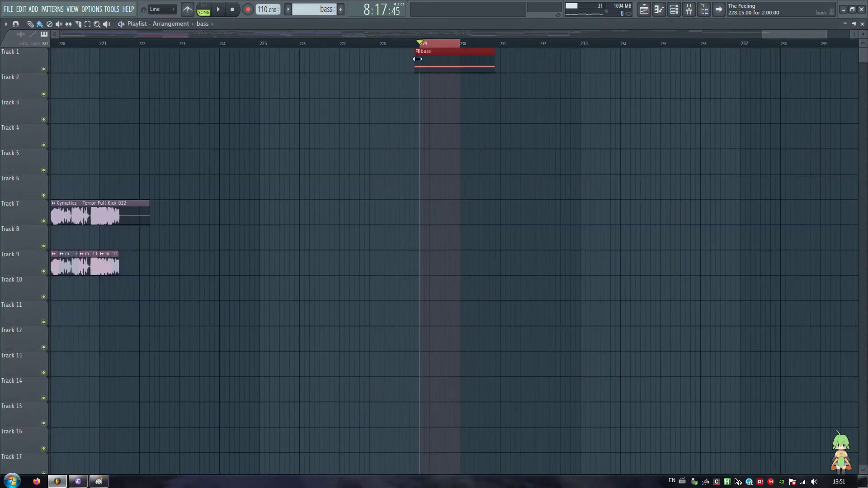
Align the bass clip with bar 229 in the playlist and select the time range from bar 229 to bar 233.
left_click_drag(435, 60, 577, 45)
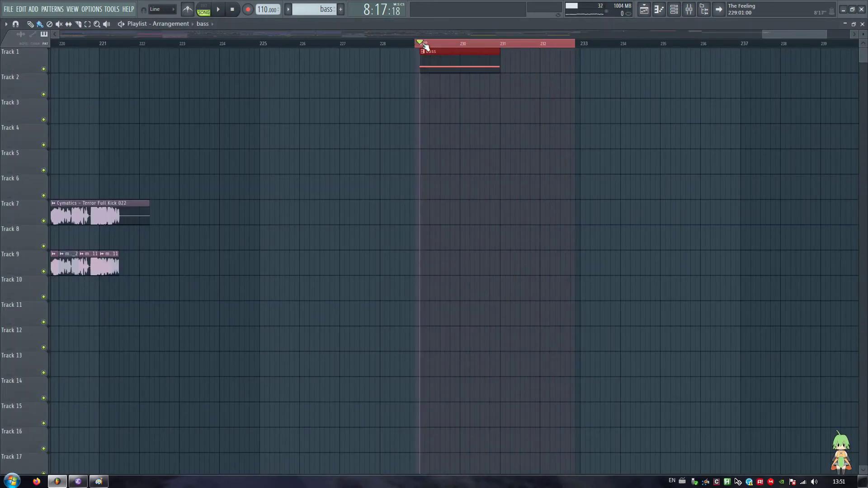
left_click(535, 45)
left_click_drag(420, 45, 579, 47)
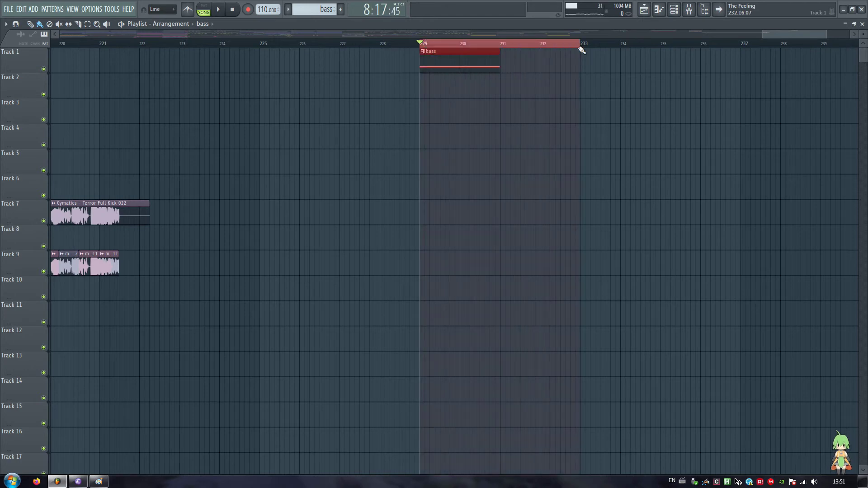
Play the selected range to hear the bass clip and stop playback.
key("space")
scroll(530, 36, "up", 2)
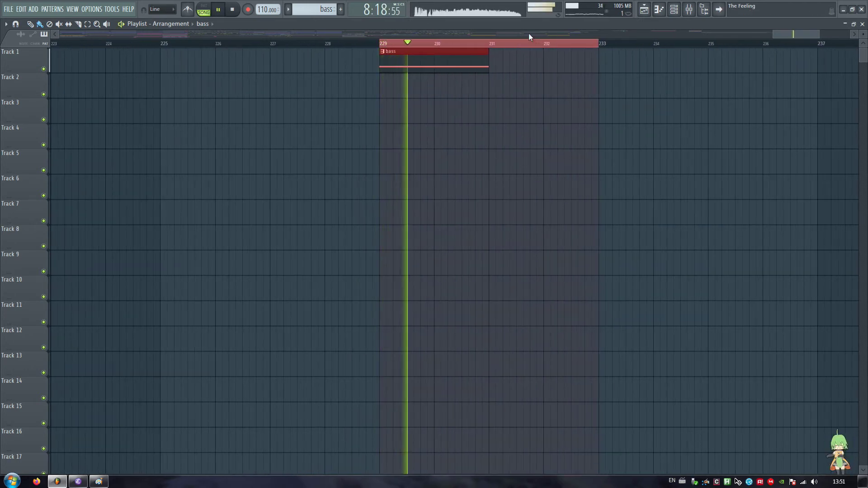
key("space")
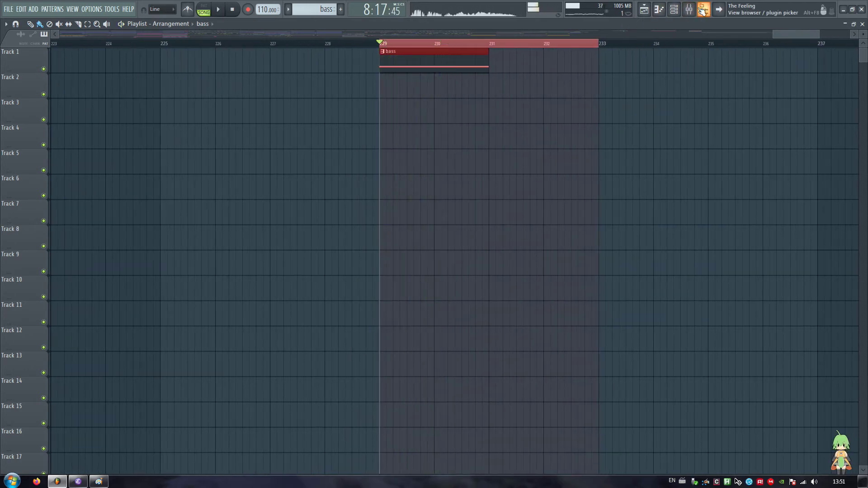
Clear the extra windows and route the new Harmor channel to mixer insert 53 from the channel rack.
key("F9")
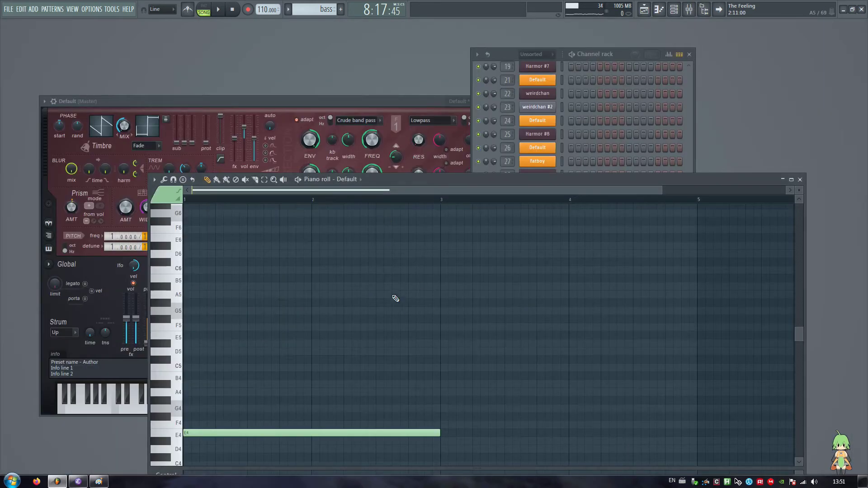
key("F12")
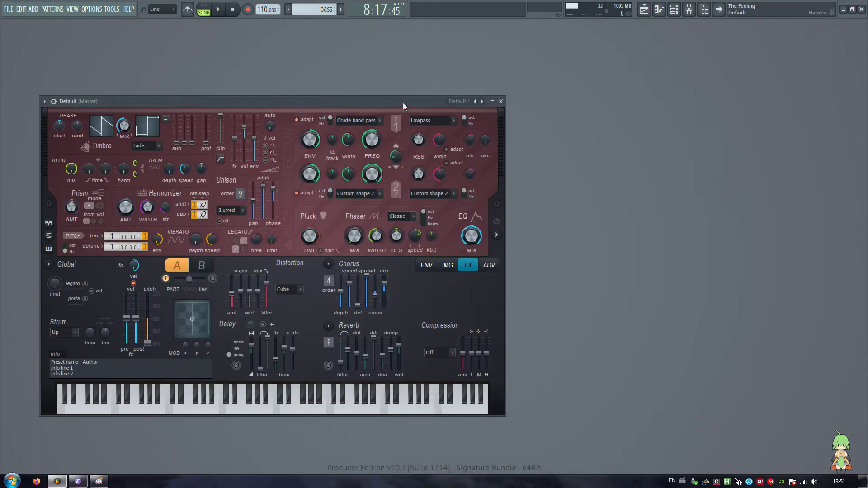
left_click(674, 11)
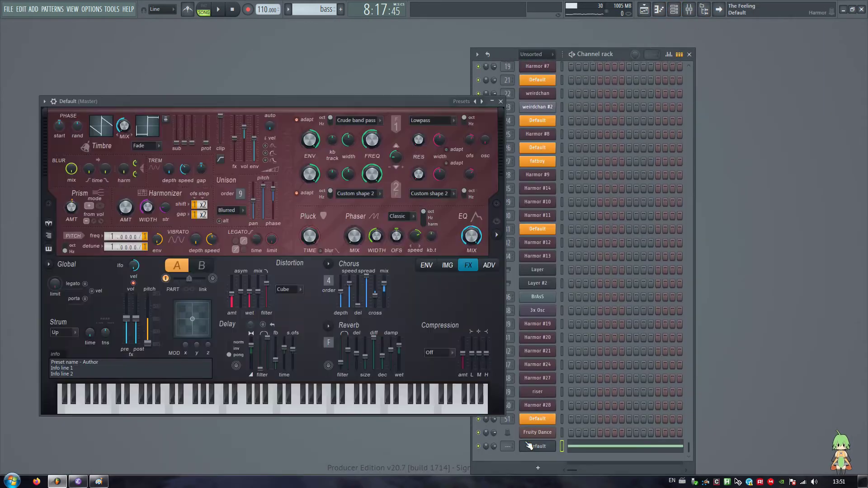
left_click(538, 446)
key("F9")
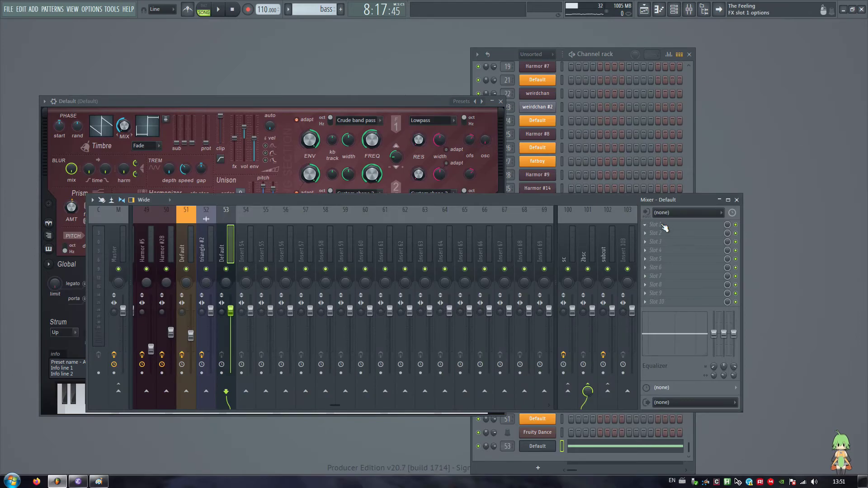
Add Fruity Parametric EQ 2 to slot 1 of insert 53 and place its window clear of the Harmor window's edge.
key("F8")
type("eq 2")
left_click(232, 207)
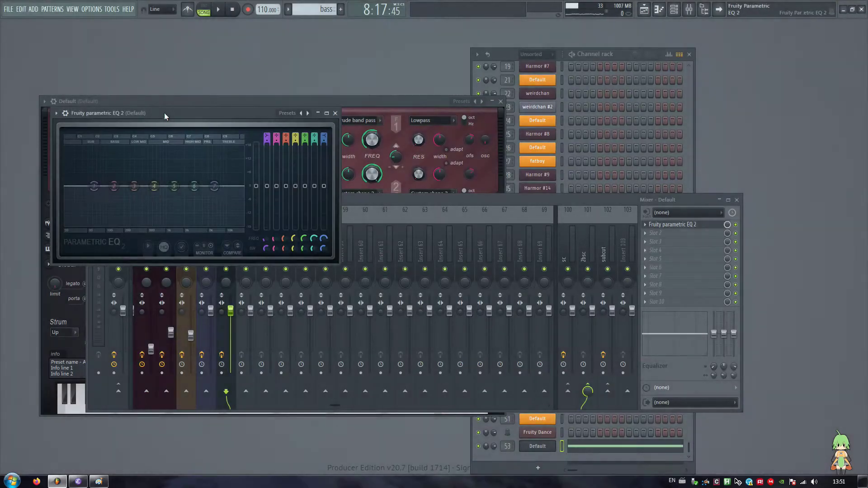
left_click_drag(164, 112, 387, 139)
Play the bass repeatedly while examining its spectrum in Fruity Parametric EQ 2 and the filter settings in Harmor.
key("space")
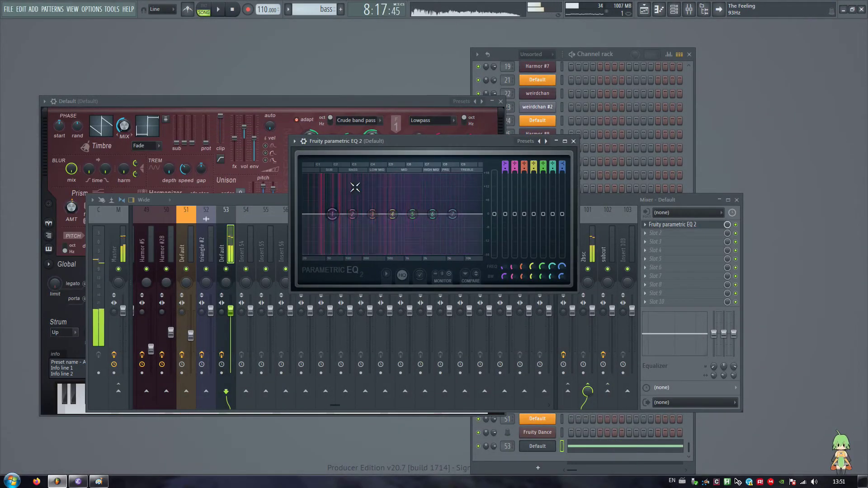
key("space")
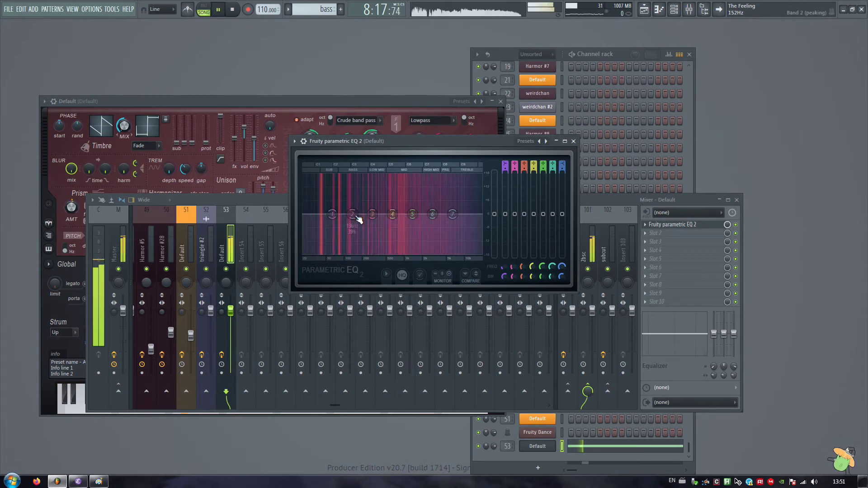
key("space")
left_click(333, 110)
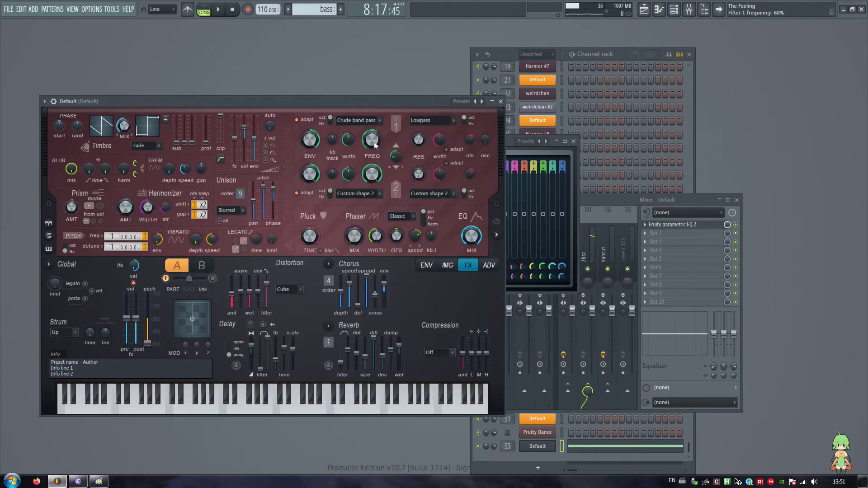
key("space")
left_click(511, 144)
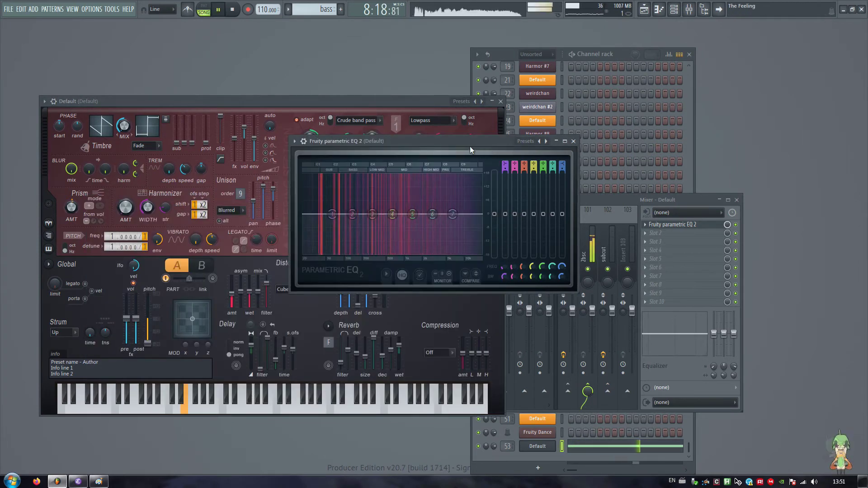
left_click(344, 101)
key("space")
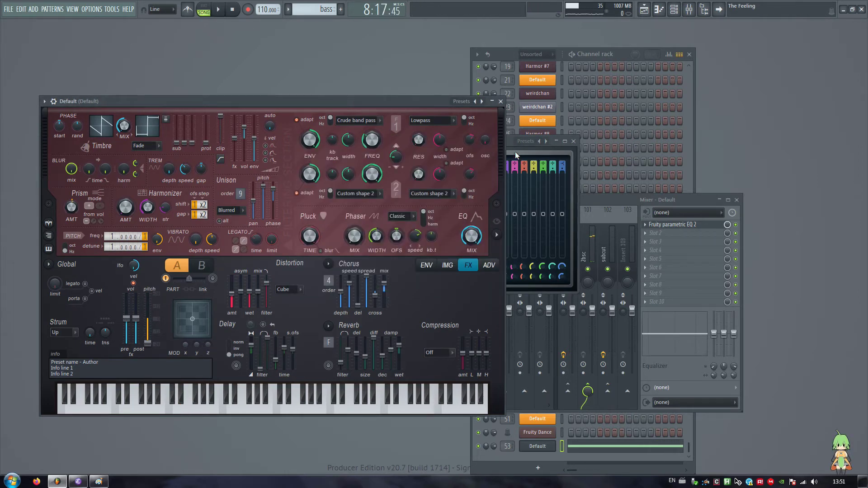
Change the filter type of the lowest EQ band, shift it to a higher frequency, and close the plugin and mixer windows.
left_click_drag(509, 144, 501, 55)
right_click(342, 127)
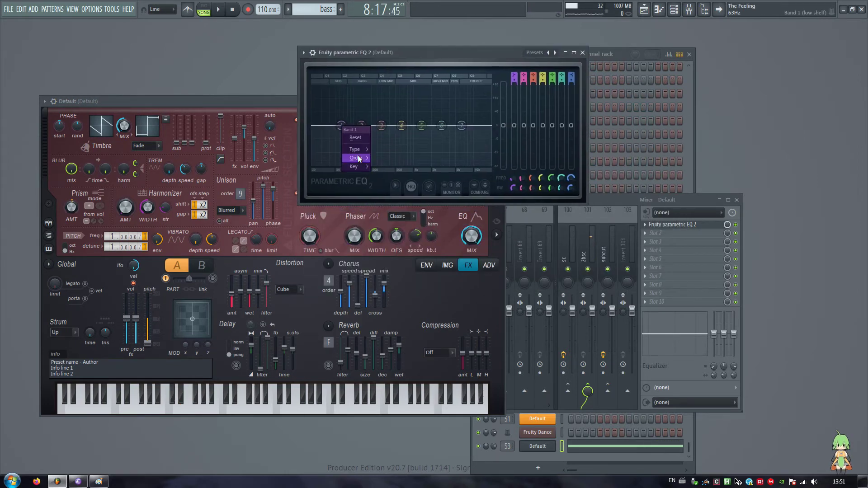
mouse_move(358, 149)
left_click(388, 175)
left_click_drag(342, 125, 364, 136)
right_click(353, 125)
left_click(396, 175)
key("Escape")
key("Escape")
key("Escape")
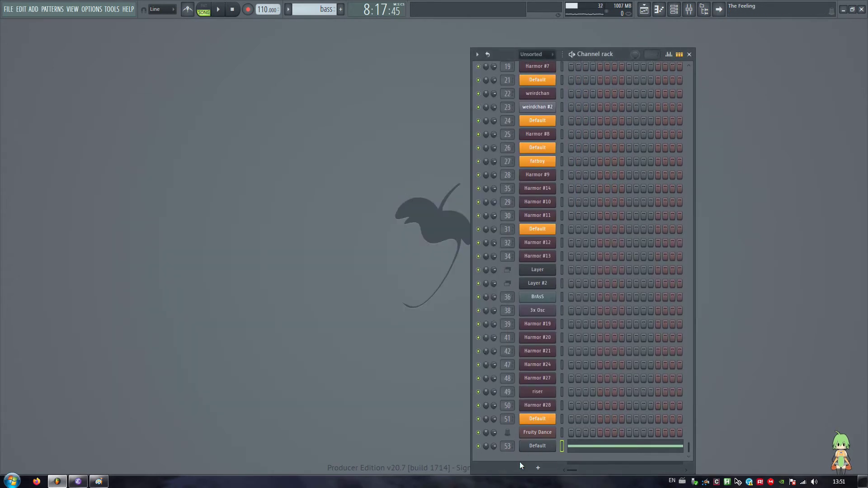
Add a Sytrus instrument channel and load its Default preset.
left_click(537, 468)
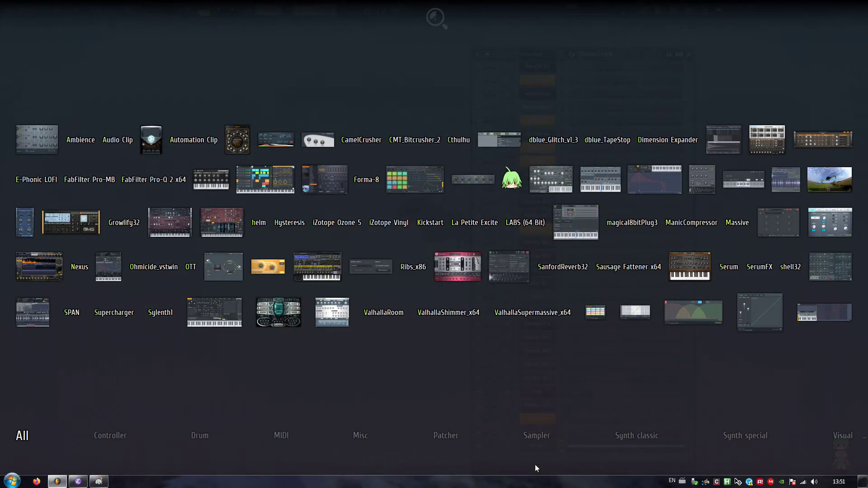
left_click(214, 312)
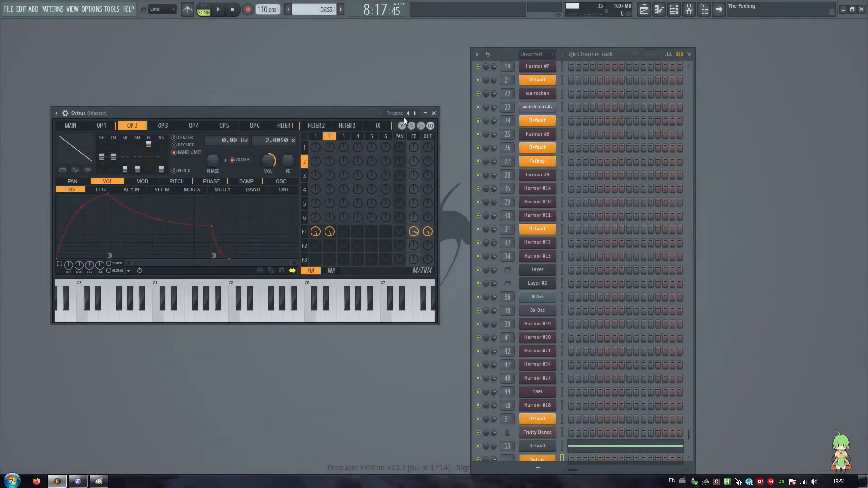
left_click(404, 116)
left_click(426, 348)
Shape Sytrus operator 1's sine toward a square wave with a frequency ratio of 1.0000 x, and return to the main settings.
left_click(112, 128)
left_click_drag(113, 113, 240, 128)
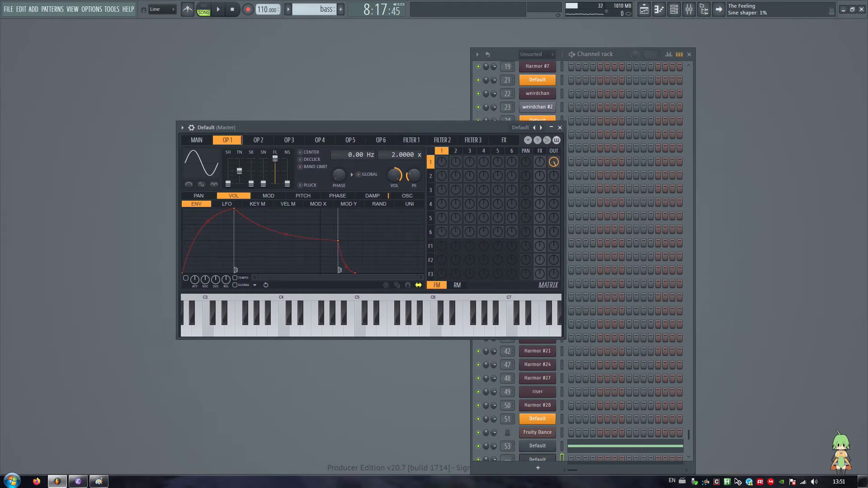
left_click_drag(264, 180, 239, 166)
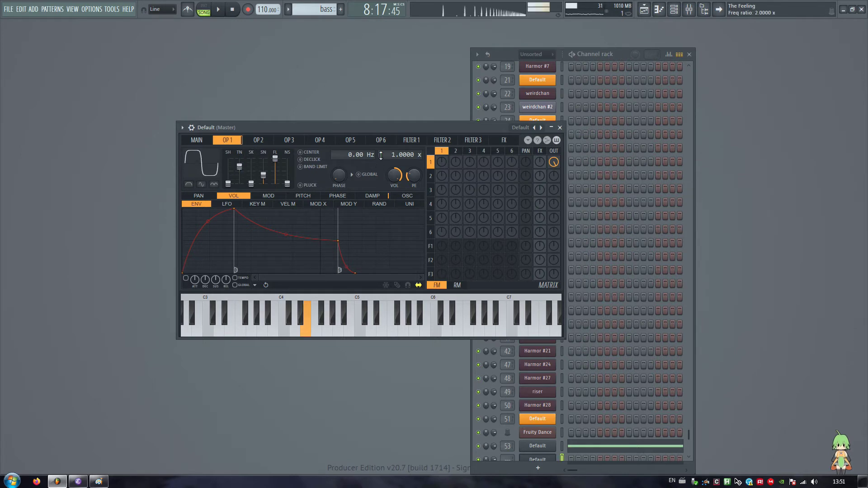
left_click(196, 140)
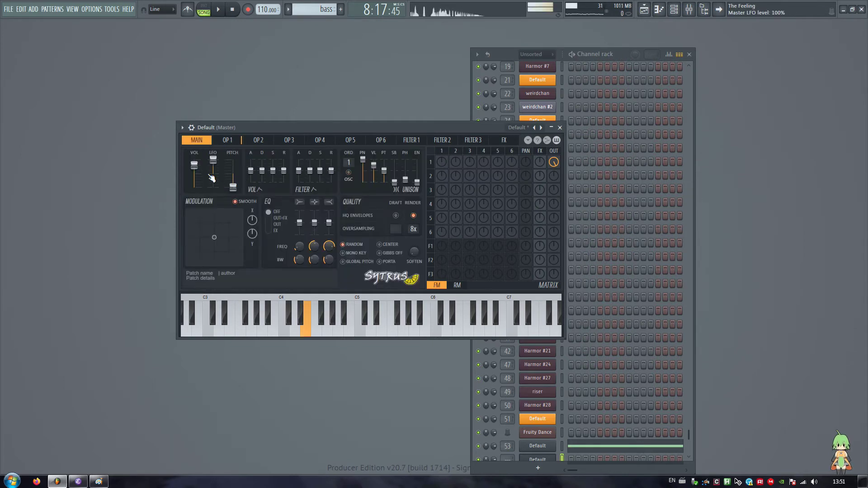
Place a two-bar E4 note at bar 1 in the Sytrus channel's piano roll and close the piano roll.
right_click(554, 340)
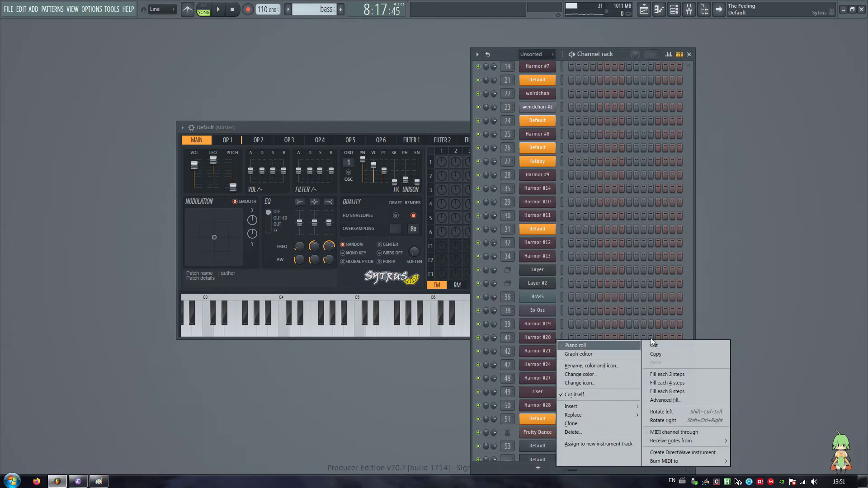
left_click(616, 345)
left_click(271, 384)
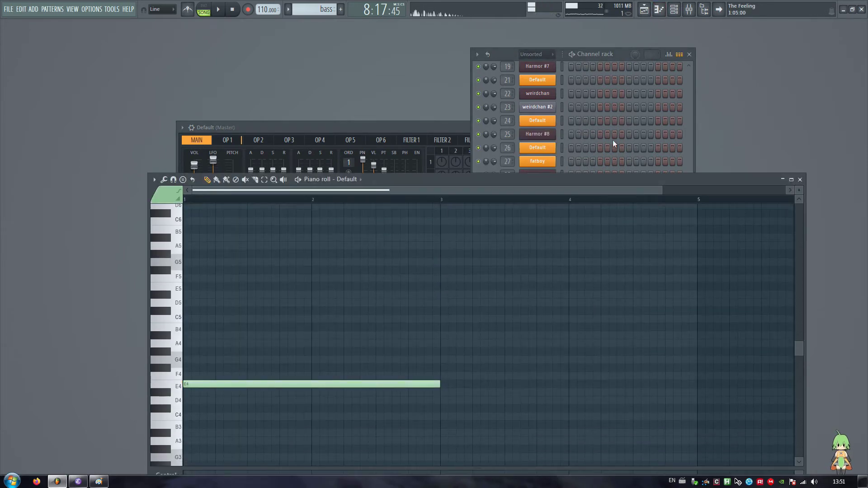
key("F7")
Show the mixer and route the Sytrus channel to insert 54.
key("F9")
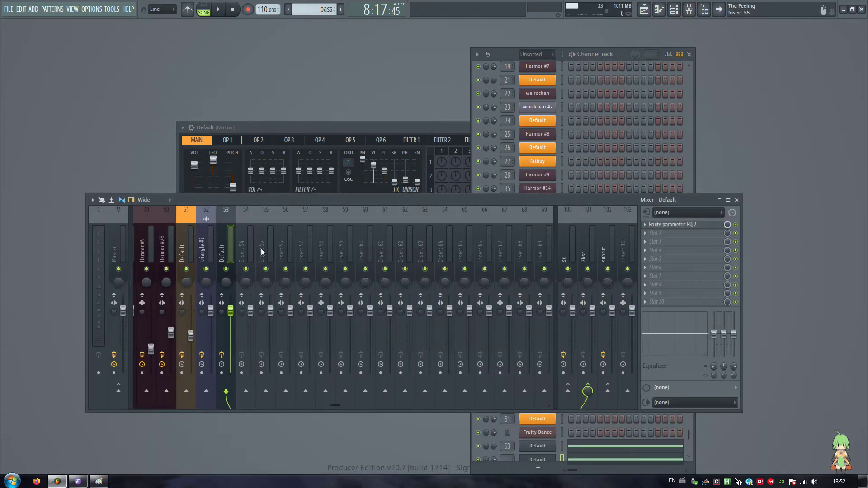
left_click(538, 460)
key("ctrl+l")
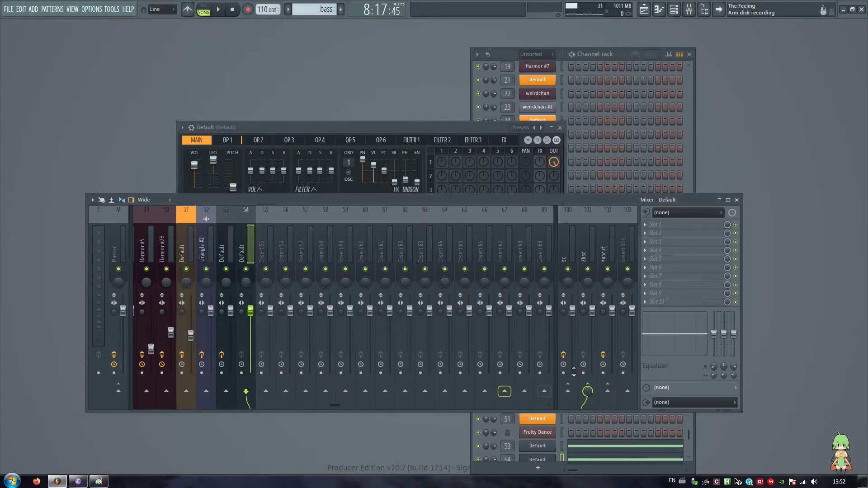
Add a Fruity parametric EQ 2 to the first effect slot of the Sytrus layer's insert 54.
left_click(683, 228)
left_click(233, 207)
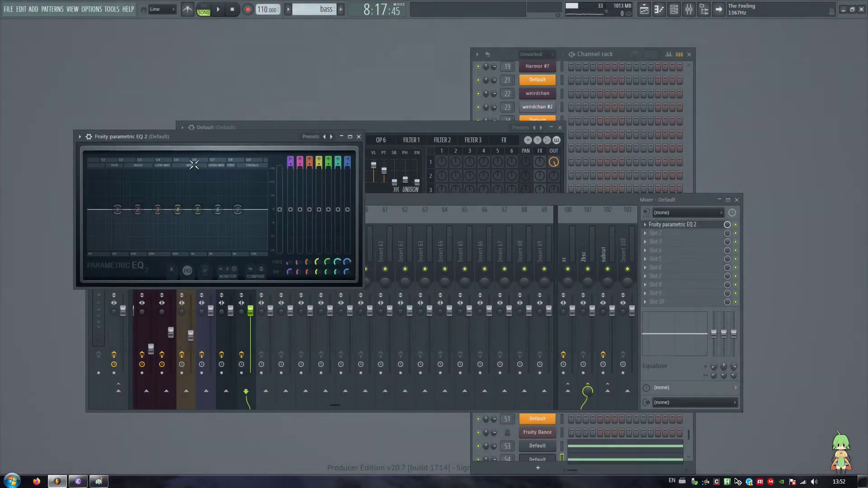
left_click_drag(180, 140, 351, 106)
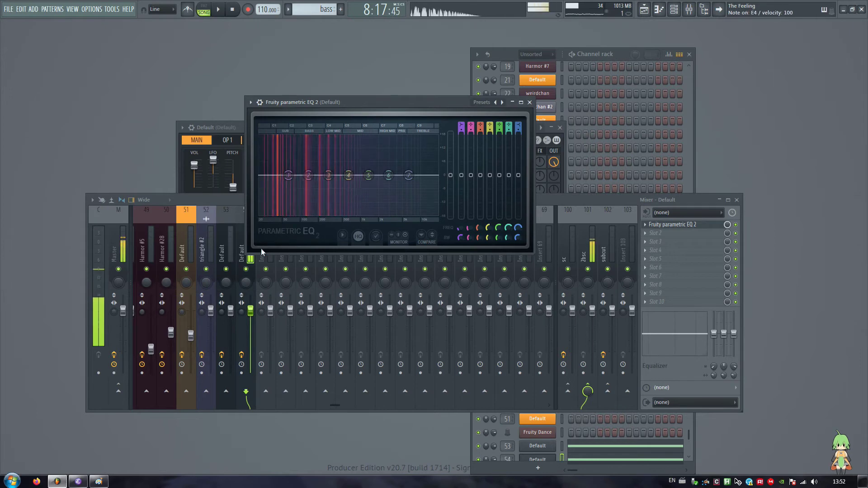
Stack the Harmor and Sytrus layers' EQ displays above each other and play the bass in pattern mode to compare their spectra.
left_click(683, 225)
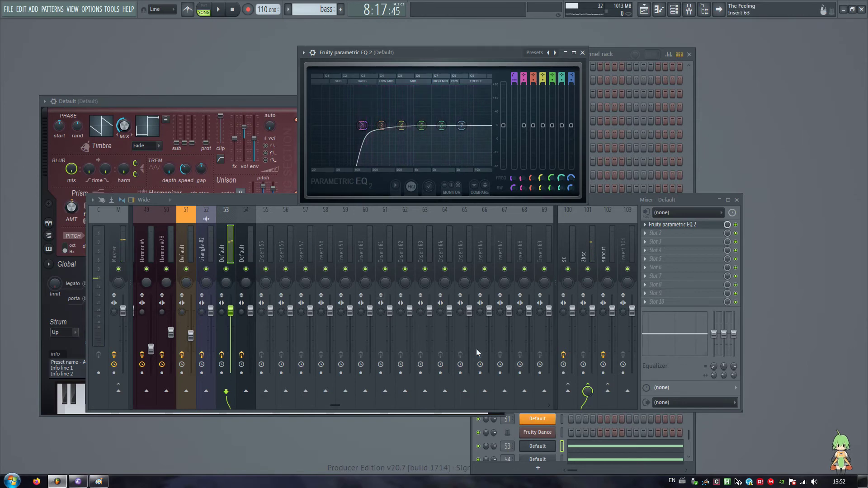
left_click(203, 9)
left_click(240, 231)
left_click(672, 225)
left_click_drag(312, 103, 357, 224)
key("space")
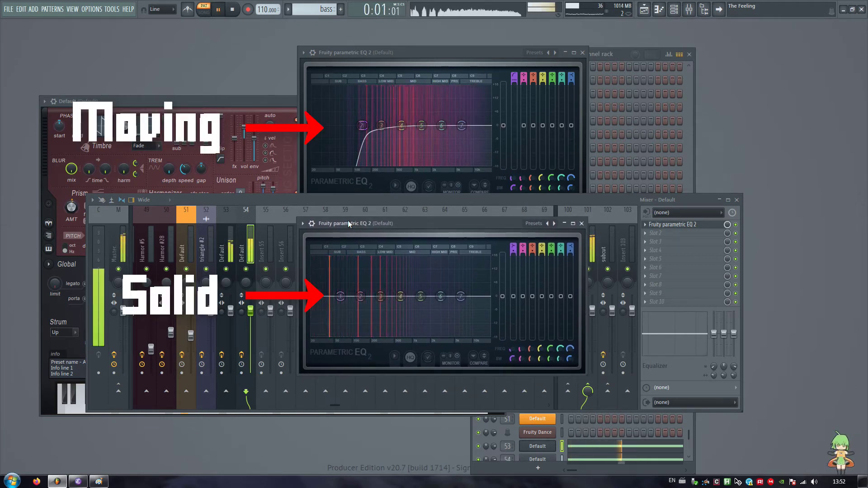
key("space")
Audition the Harmor layer by itself and again together with the Sytrus layer, with insert 53 selected in the mixer.
left_click(221, 238)
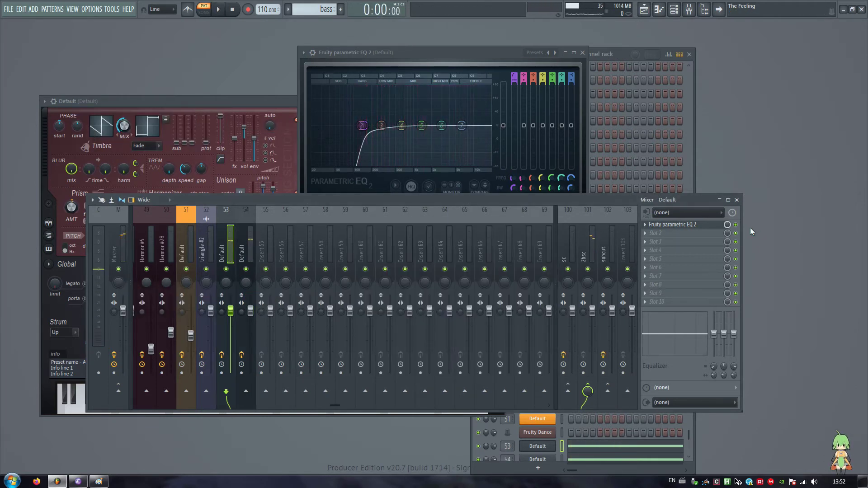
left_click(481, 449)
key("space")
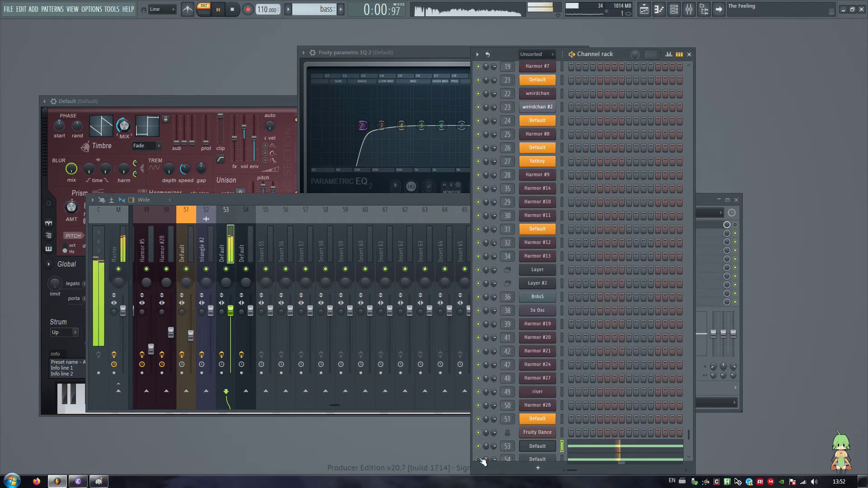
key("space")
left_click(243, 230)
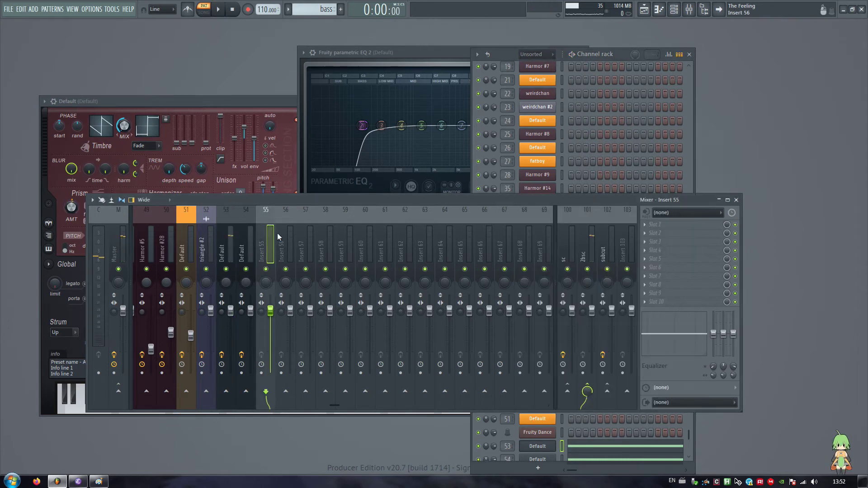
left_click(224, 251)
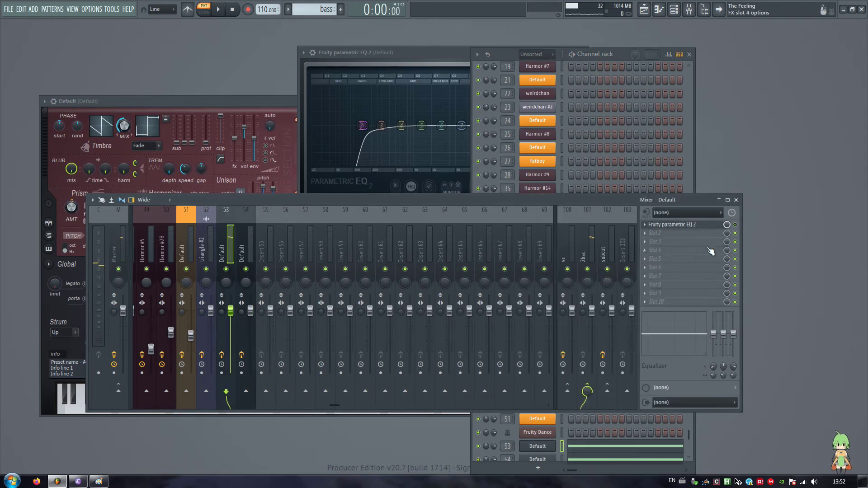
key("space")
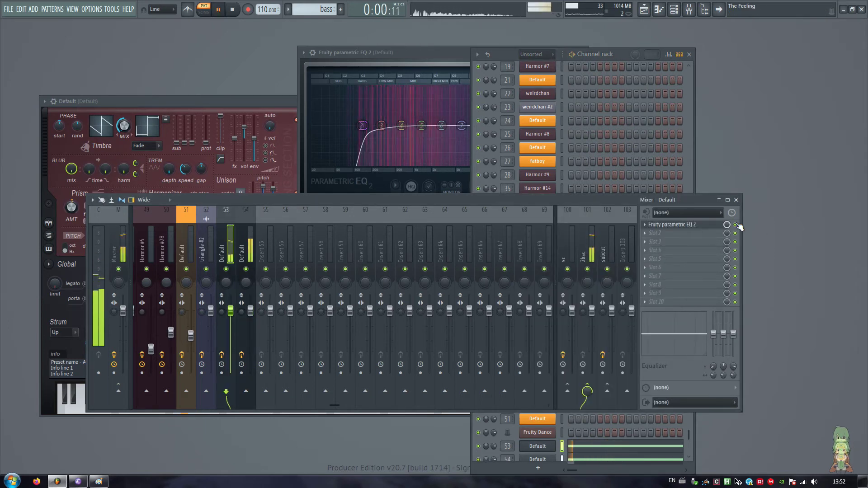
key("space")
Close the mixer, Harmor and both EQ windows, and show the playlist.
key("F9")
left_click(301, 82)
key("Escape")
key("Escape")
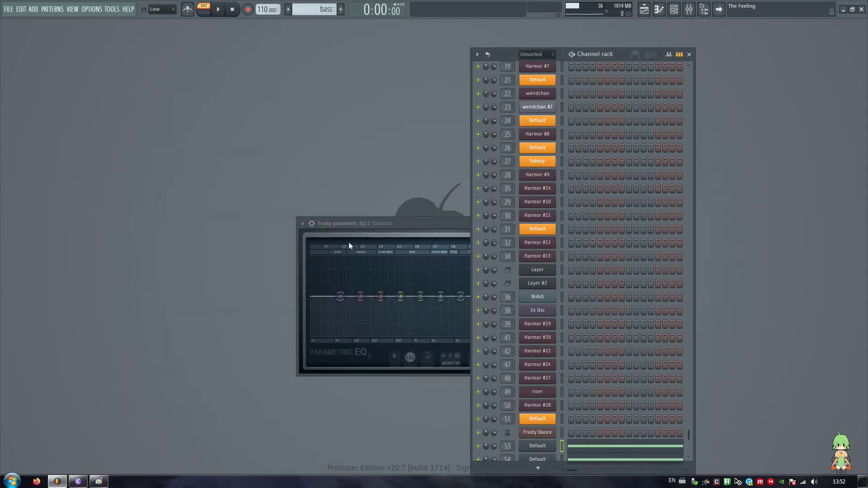
left_click(360, 223)
key("Escape")
left_click_drag(620, 51, 644, 41)
left_click(644, 9)
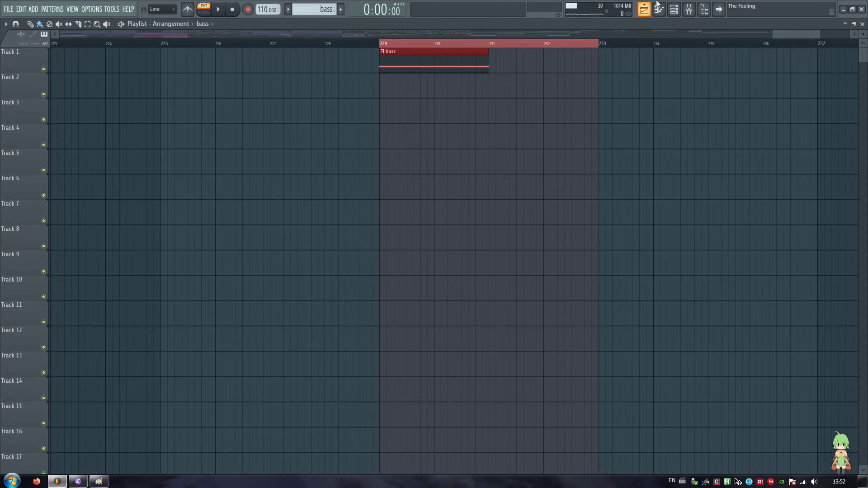
Examine the low-cut curve in the subcut insert's Fruity parametric EQ 2 in the mixer, then close the EQ.
left_click(689, 9)
scroll(292, 267, "right", 3)
scroll(293, 259, "left", 12)
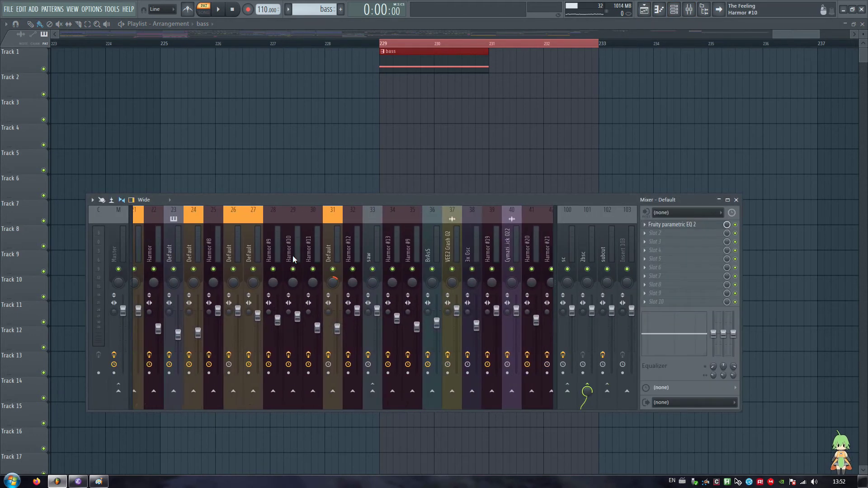
left_click(609, 251)
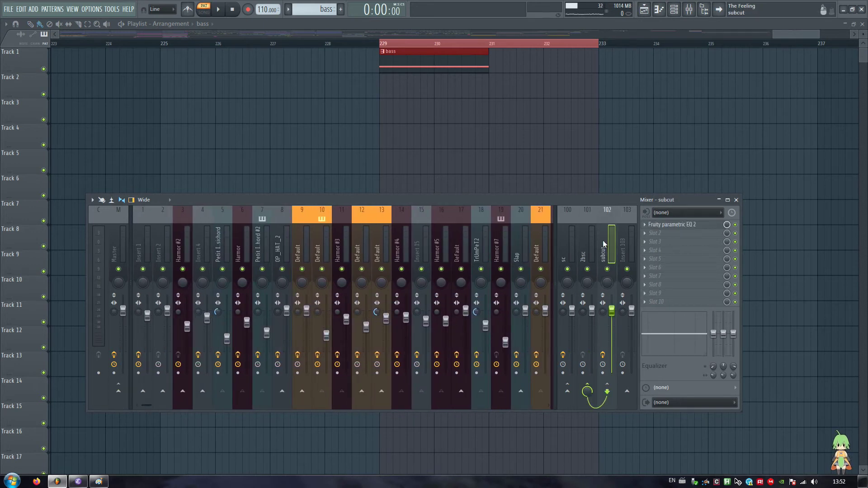
left_click(660, 224)
left_click_drag(158, 135, 417, 148)
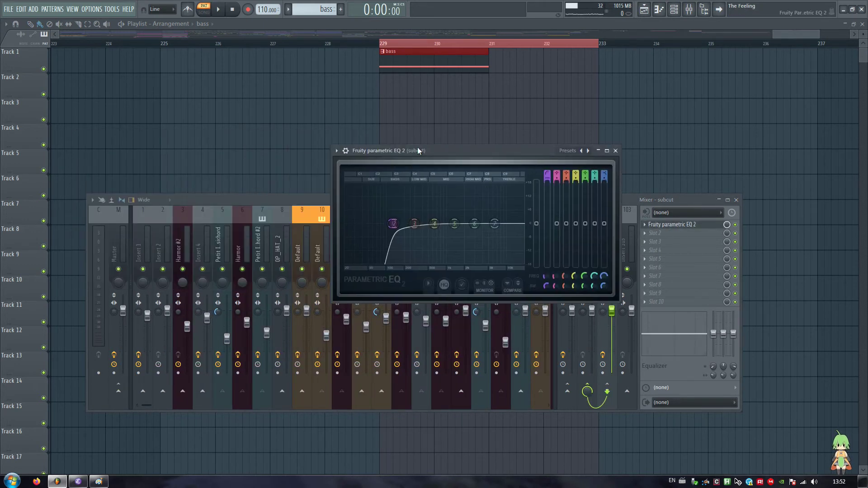
key("c")
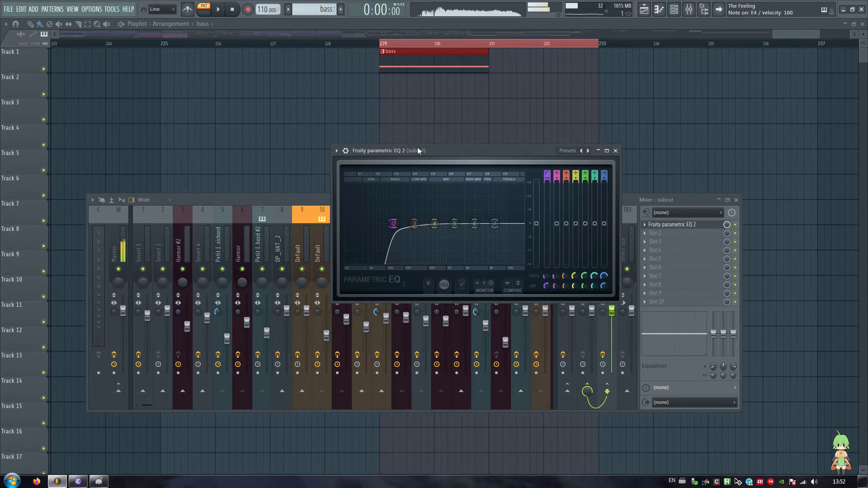
key("Escape")
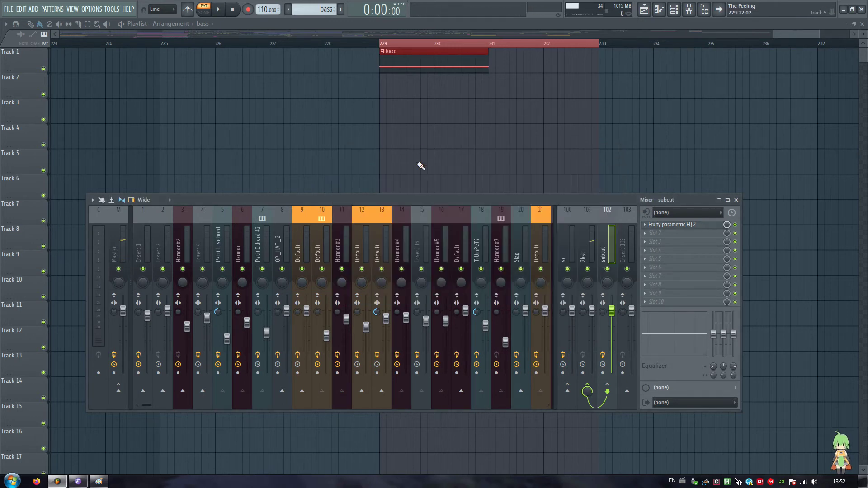
Locate the sub #3 pattern in the arrangement and open it to find its instrument in the channel rack.
key("F9")
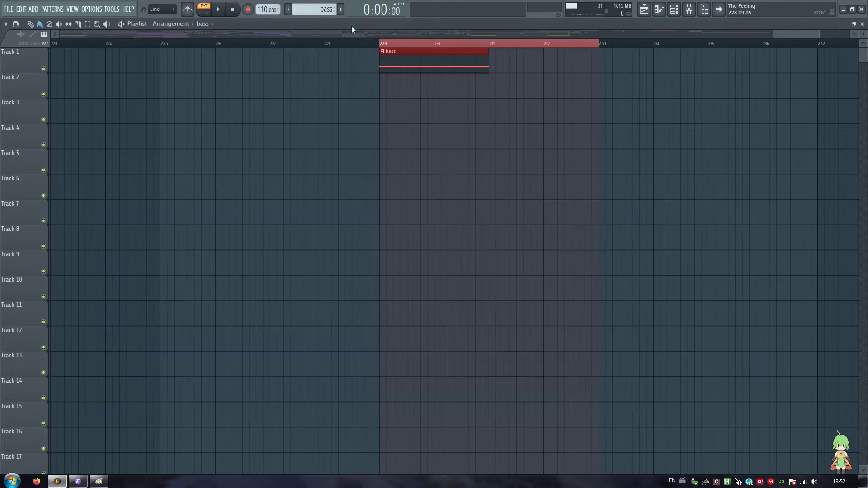
scroll(295, 31, "left", 3)
scroll(675, 42, "down", 4)
left_click_drag(707, 36, 316, 34)
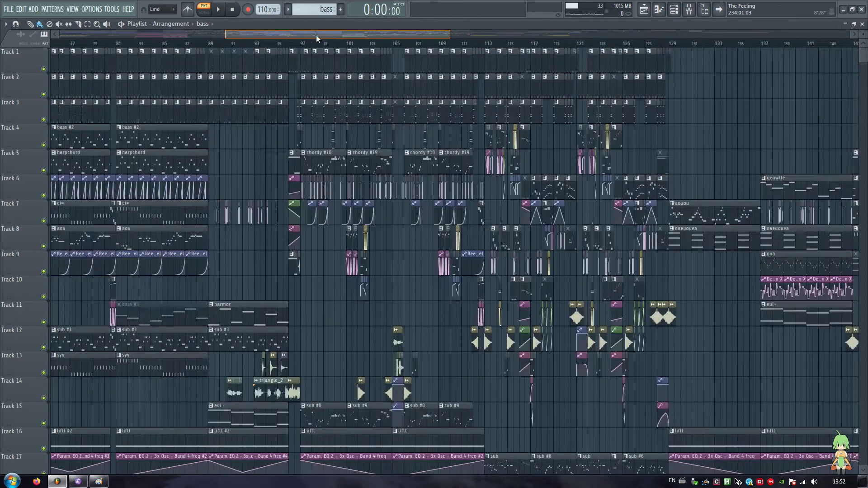
double_click(333, 342)
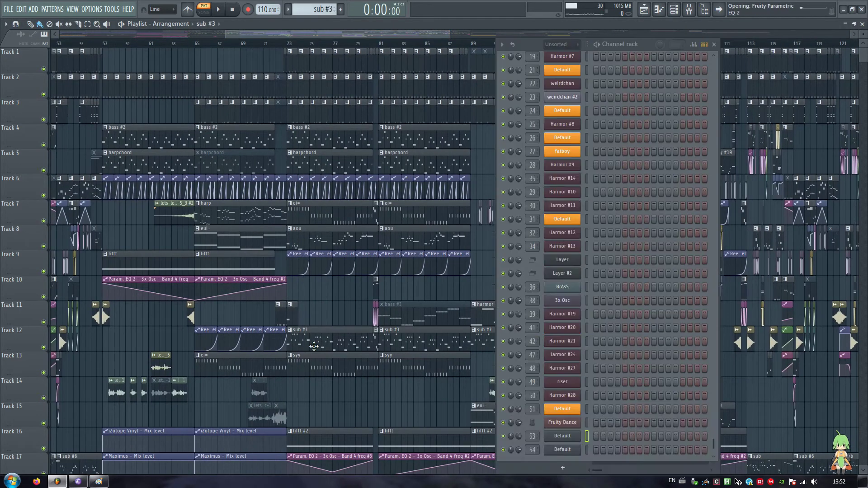
left_click(677, 11)
scroll(638, 310, "up", 5)
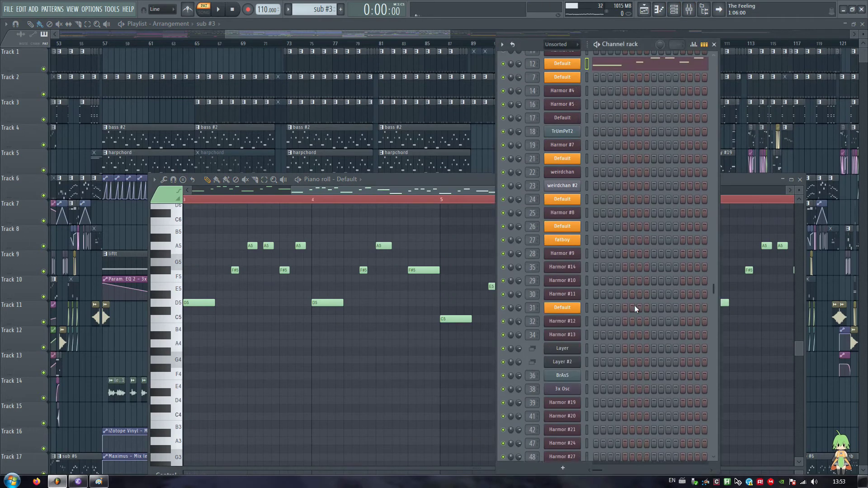
Trace the sub's mixer routing from insert 12 through the 2bsc bus to the Master.
left_click(689, 10)
left_click(690, 10)
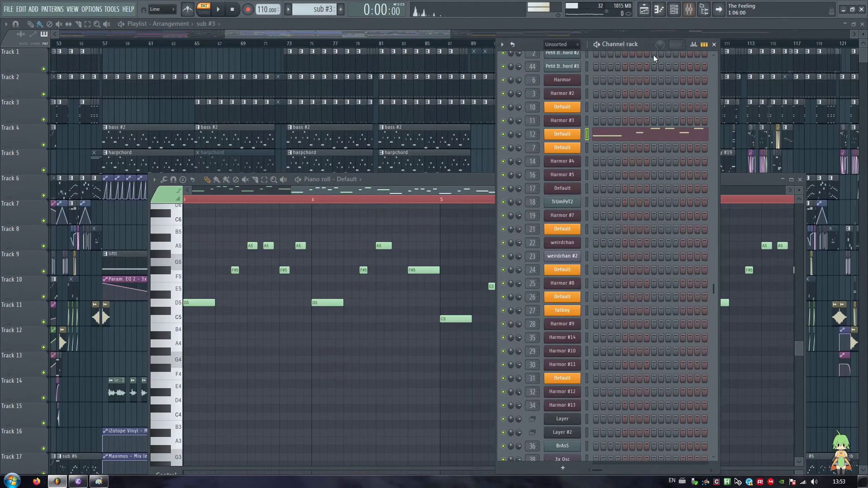
left_click(689, 10)
left_click(367, 244)
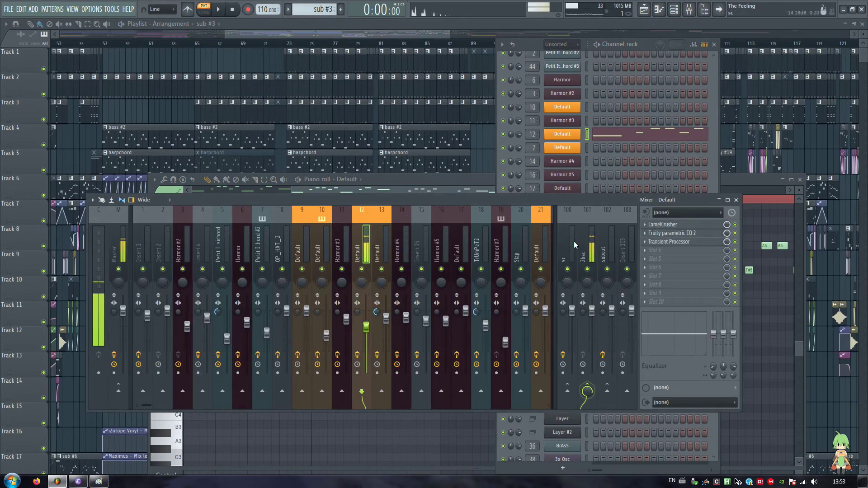
left_click(584, 237)
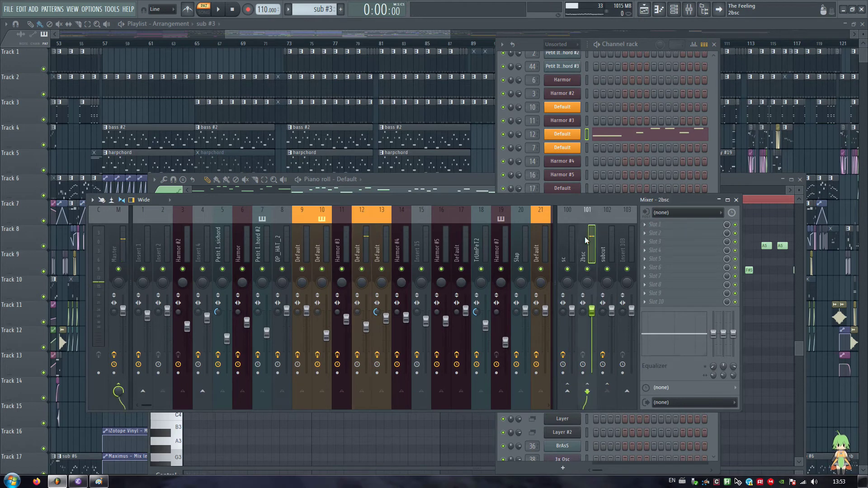
left_click(117, 251)
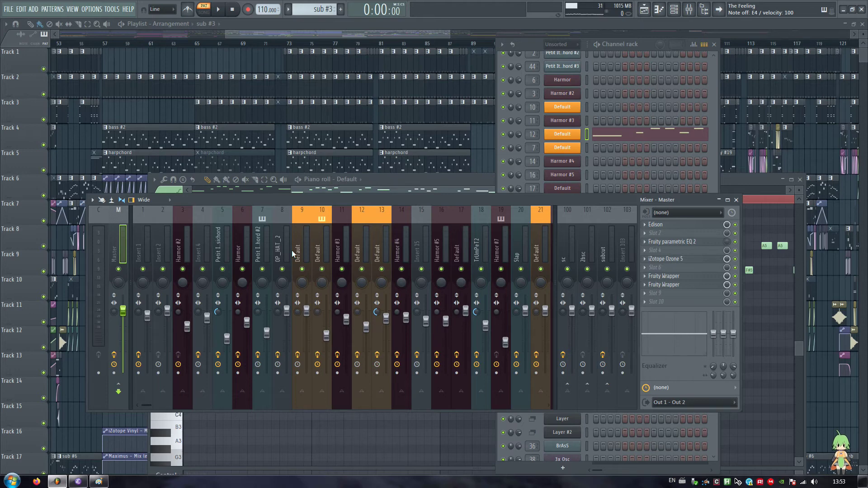
Clear the open windows, reposition the channel rack, and show the arrangement from bar 1 in the playlist.
key("F9")
key("F12")
left_click(674, 9)
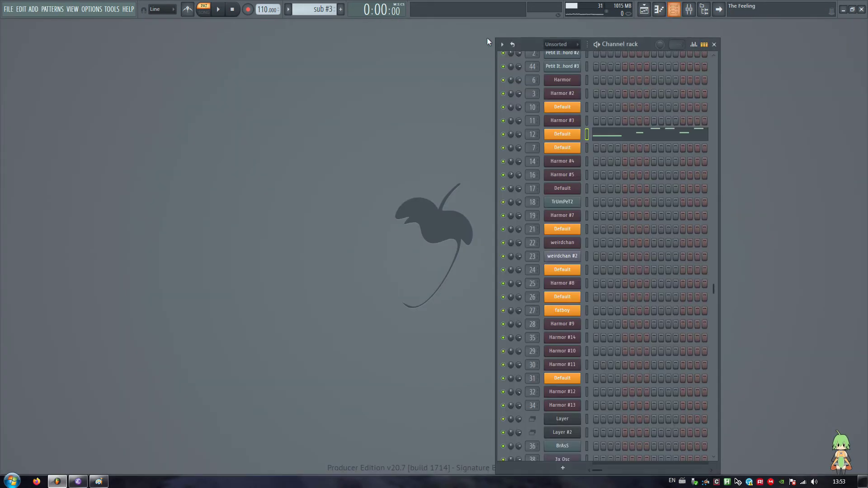
left_click_drag(642, 36, 676, 43)
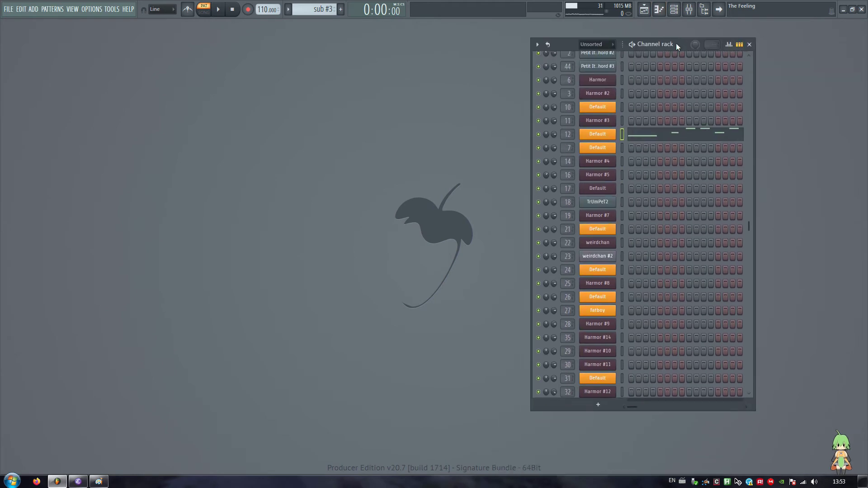
left_click(643, 10)
left_click_drag(419, 31, 208, 33)
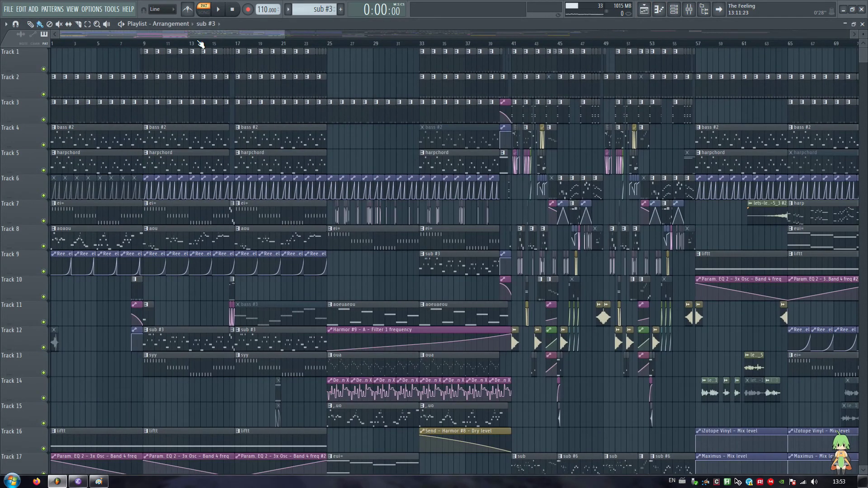
scroll(201, 44, "down", 2)
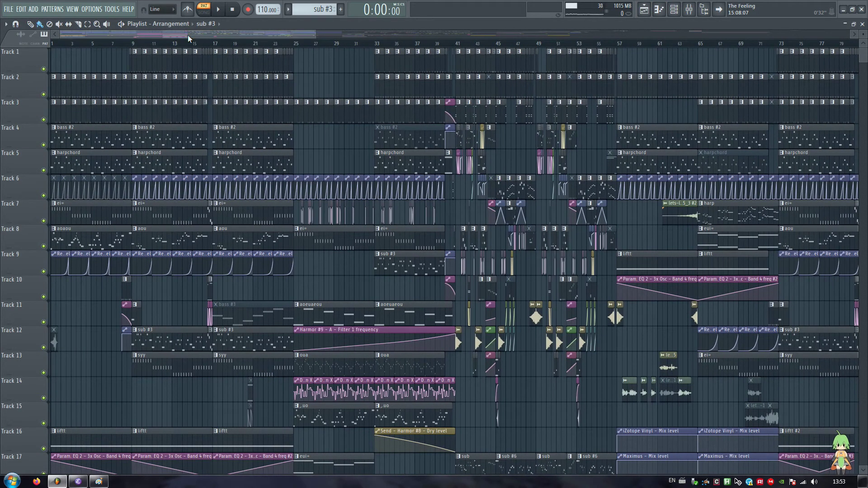
Load the SPAN analyzer into the Master's slot 10 and move its window toward the middle of the workspace.
left_click(689, 9)
key("F8")
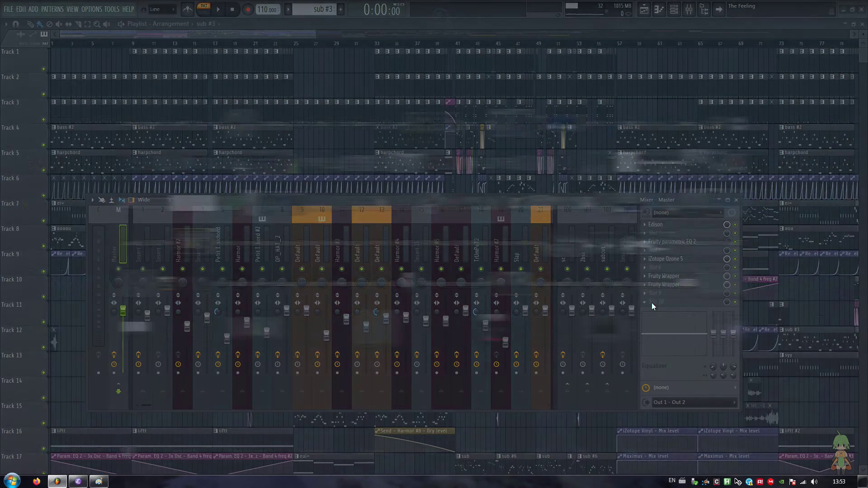
left_click(421, 284)
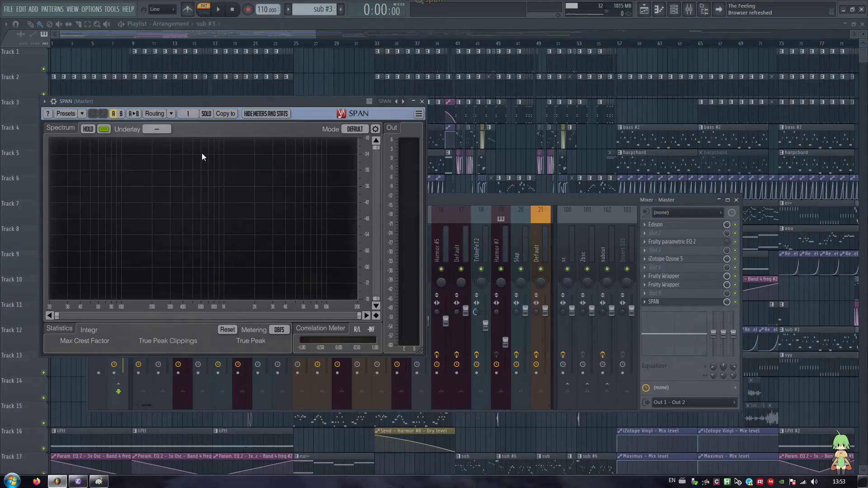
left_click_drag(170, 106, 315, 89)
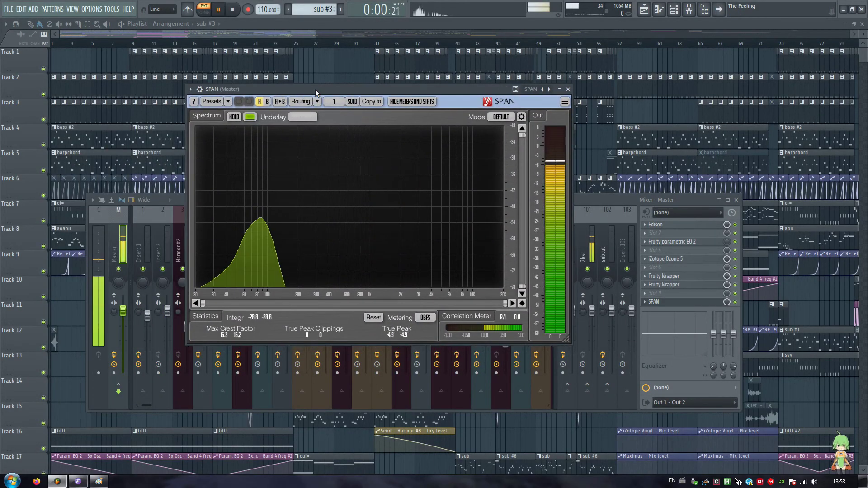
Play the bass clip in song mode while viewing its spectrum in SPAN, and enable Hold.
left_click(203, 11)
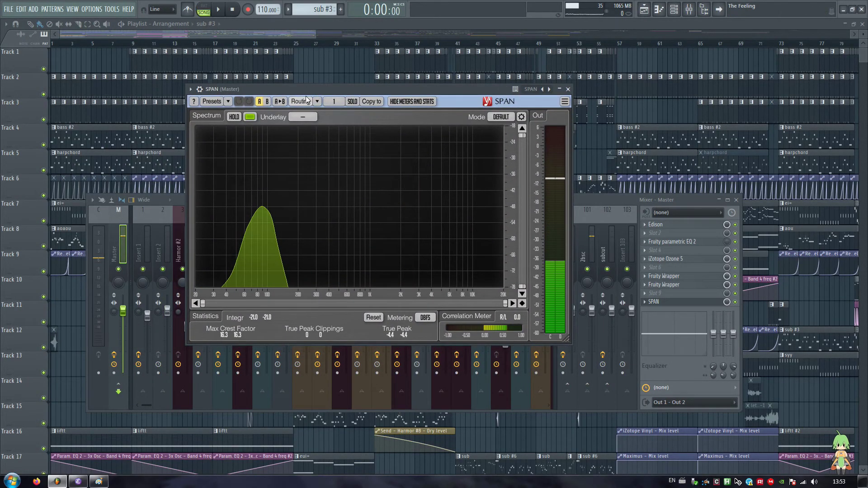
left_click_drag(301, 90, 335, 90)
key("space")
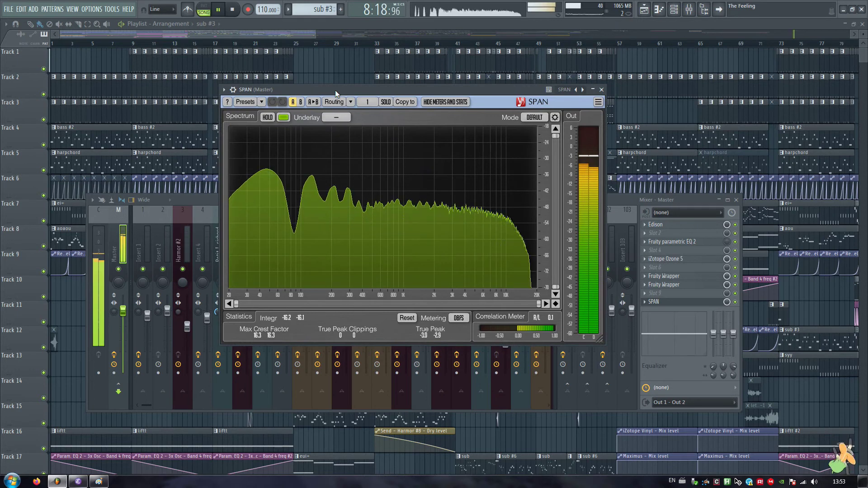
key("space")
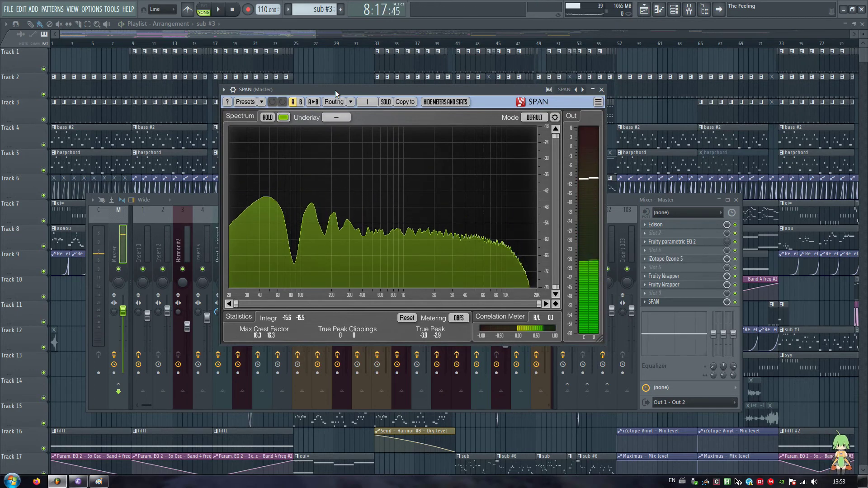
key("space")
left_click(268, 117)
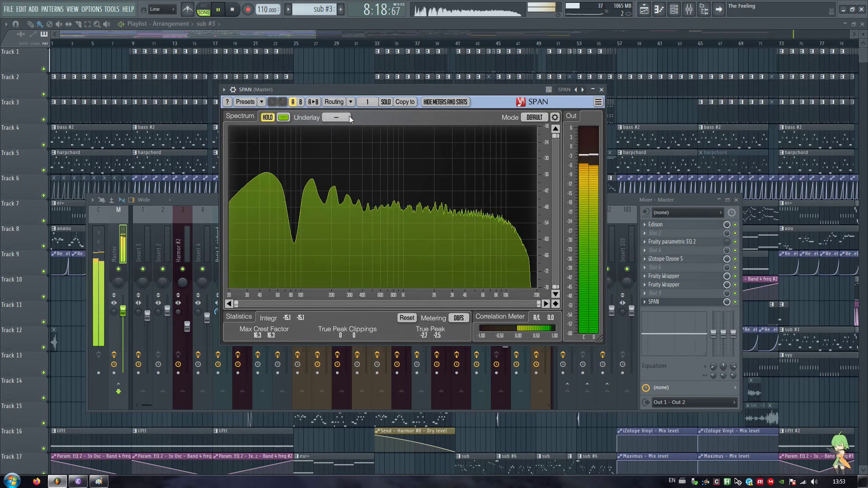
Turn off Hold in SPAN, replay the bass section, and examine where its low-frequency peaks sit in the spectrum.
key("space")
left_click(267, 118)
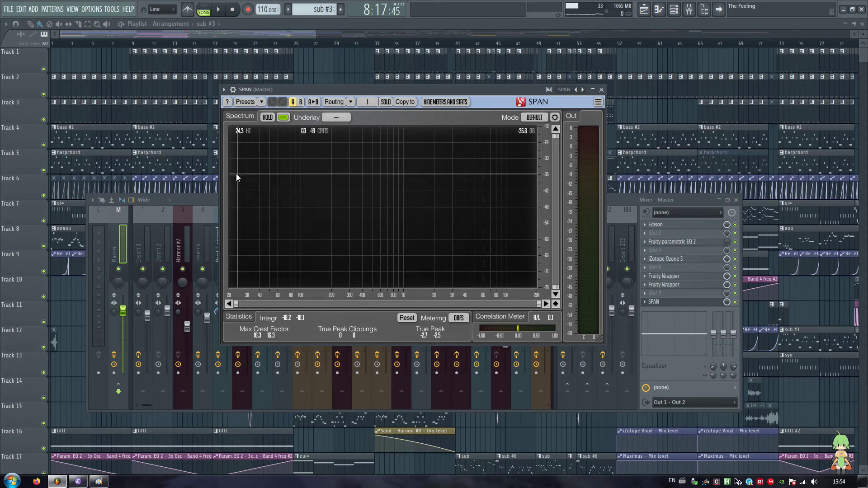
key("space")
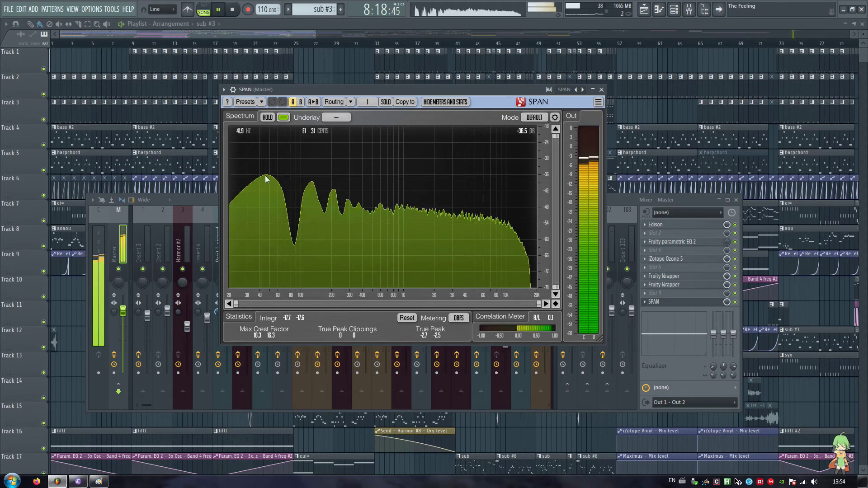
key("space")
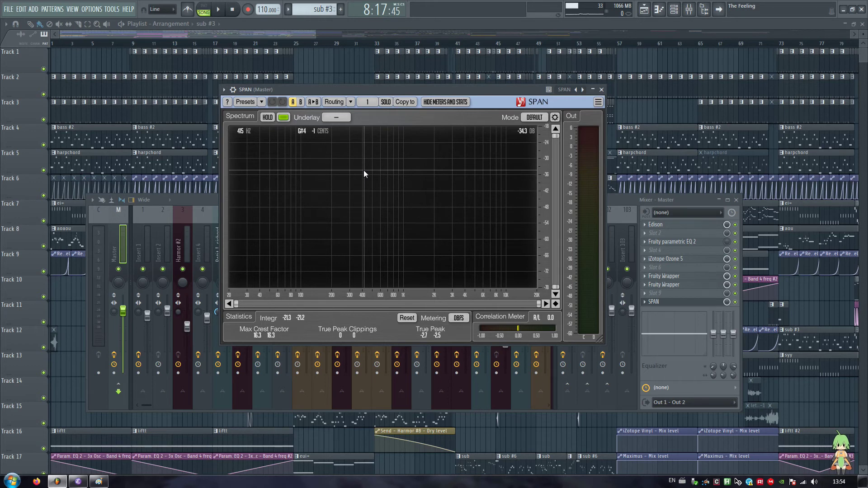
Delete SPAN from the Master's slot 10 and move the two Fruity Wrapper effects up one slot.
key("Escape")
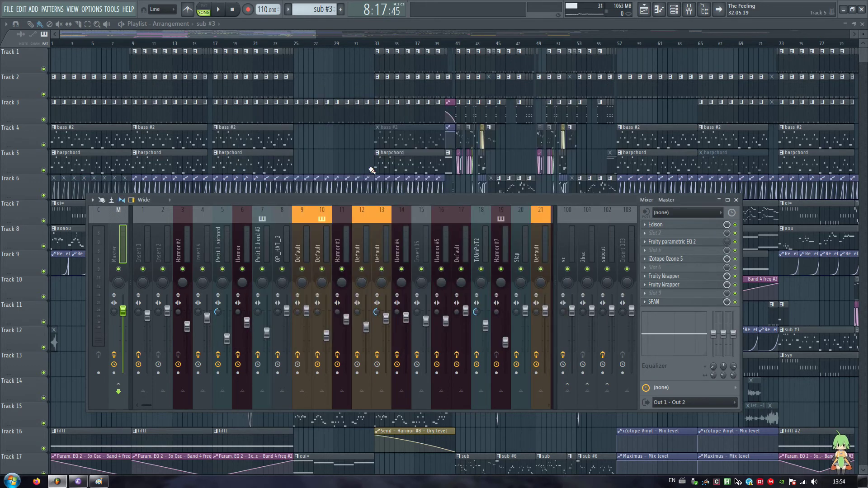
left_click(648, 302)
left_click(661, 295)
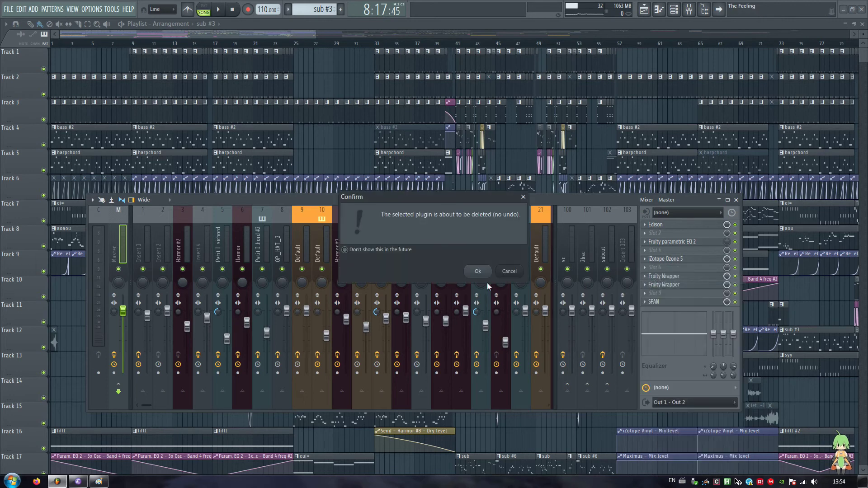
left_click(482, 272)
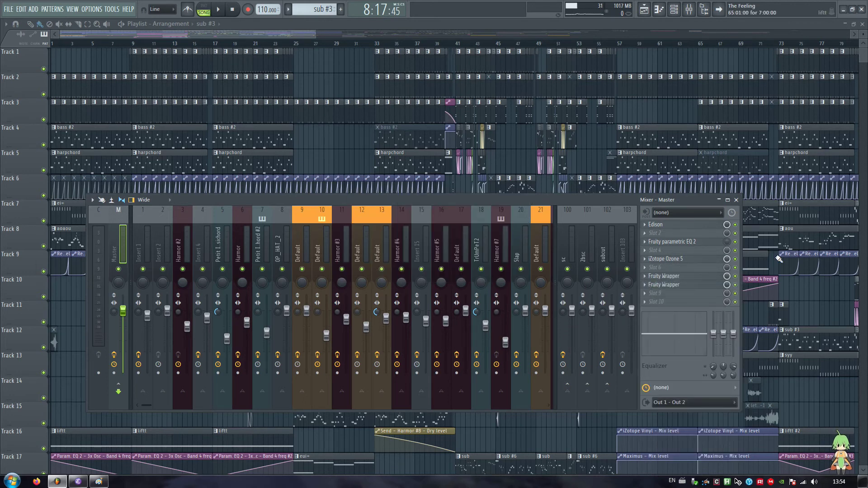
scroll(703, 276, "up", 1)
scroll(683, 285, "up", 1)
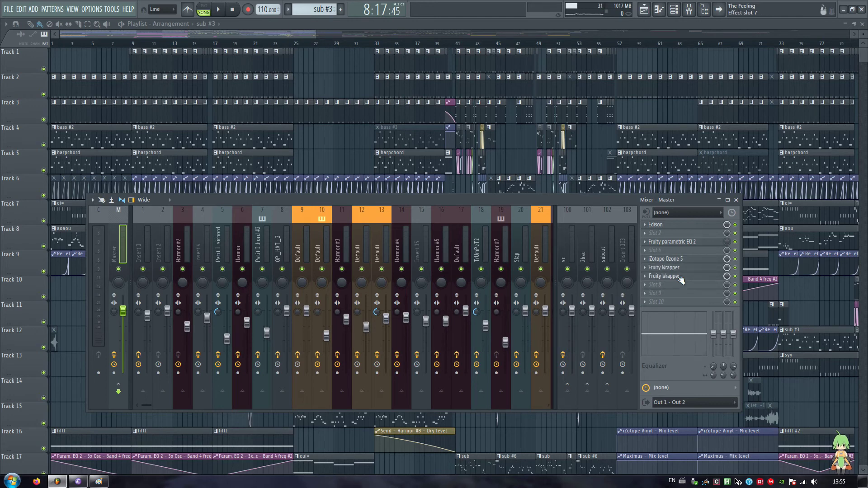
Open the Master's iZotope Ozone 5, dismiss its preset manager, and place its window nearer the middle of the workspace.
left_click(677, 264)
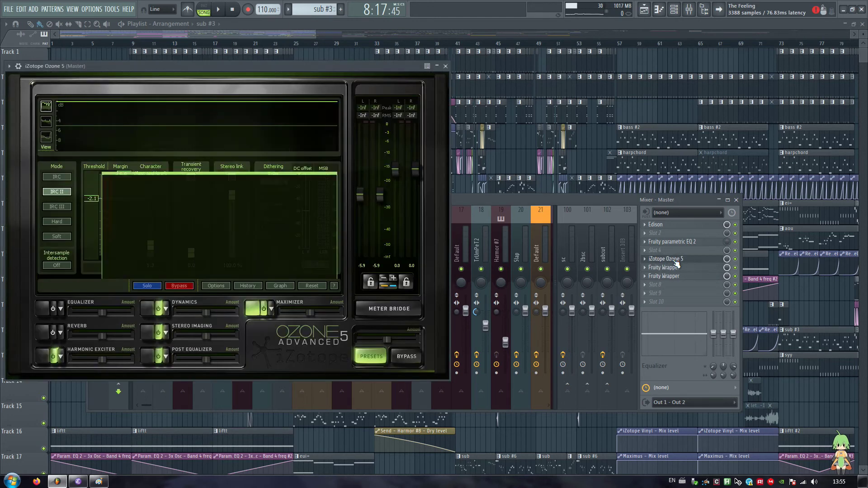
left_click(319, 272)
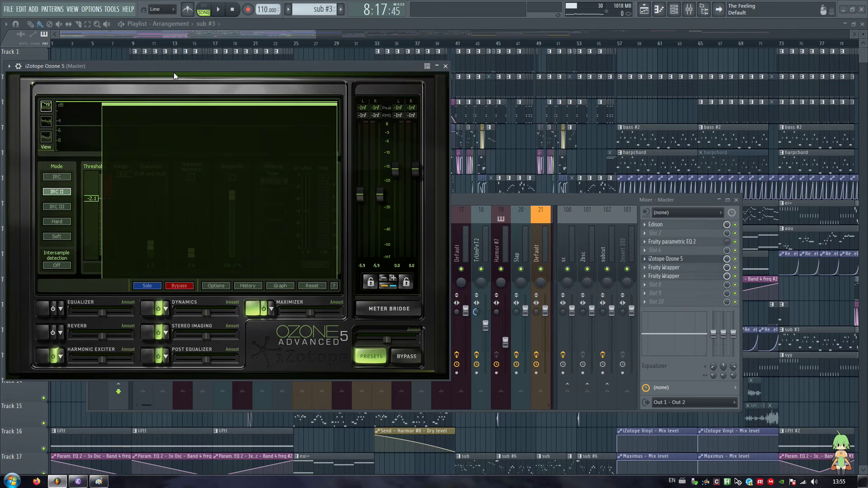
left_click_drag(166, 68, 273, 66)
Switch to Firefox, enter the search text "how 2 master", and return to FL Studio.
key("super+1")
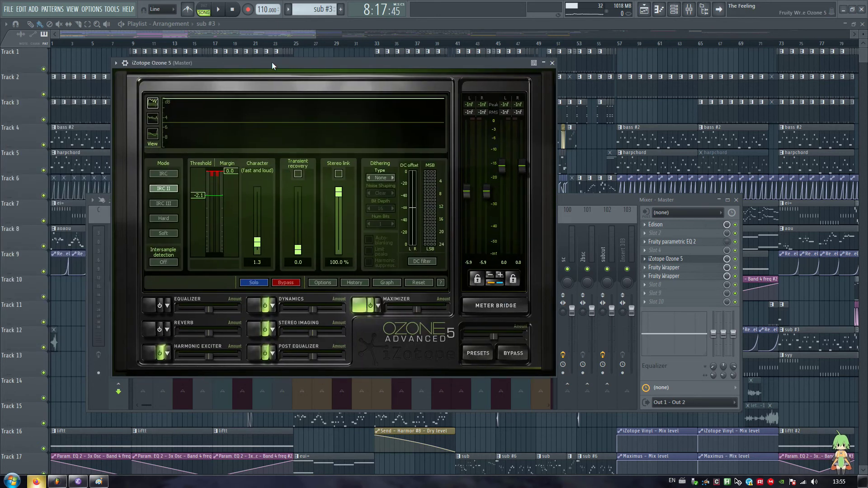
type("how 2 master")
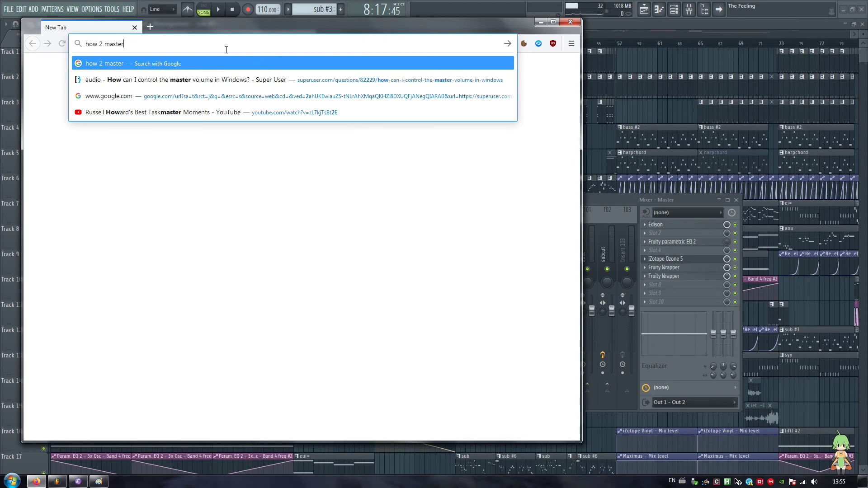
key("super+1")
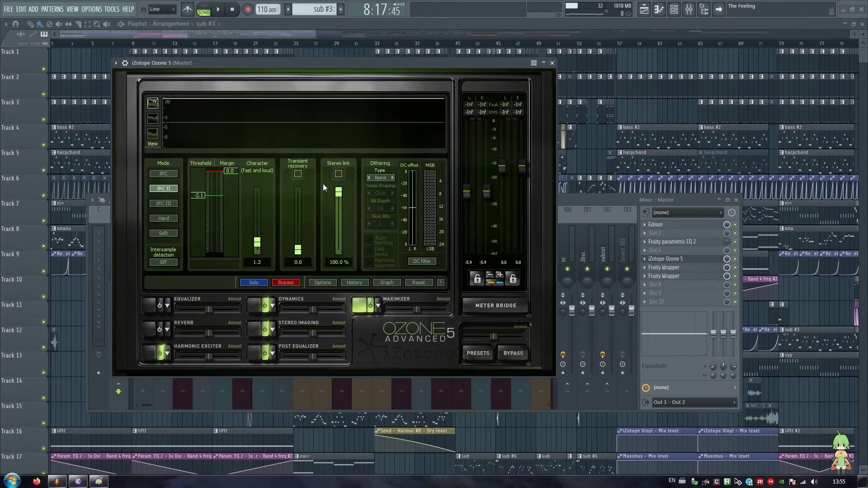
Close the Ozone 5 window and inspect the two Fruity Wrapper effects in the Master's slots 6 and 7.
left_click_drag(273, 66, 302, 72)
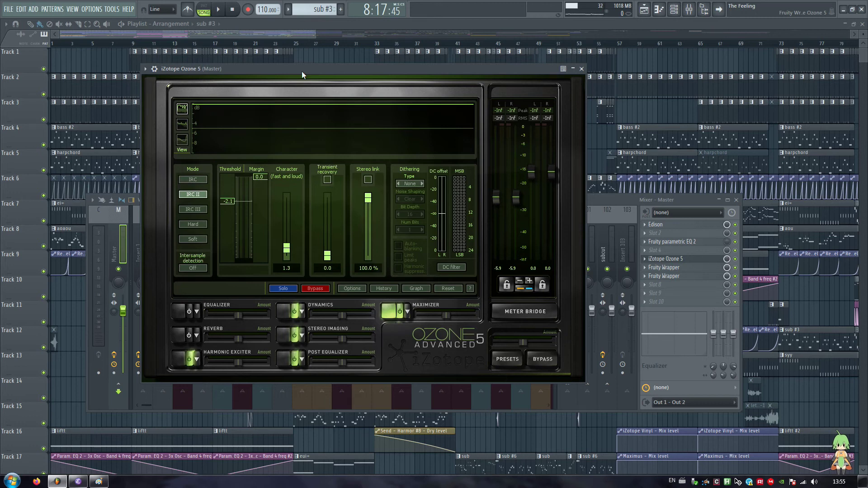
left_click(664, 258)
left_click(677, 272)
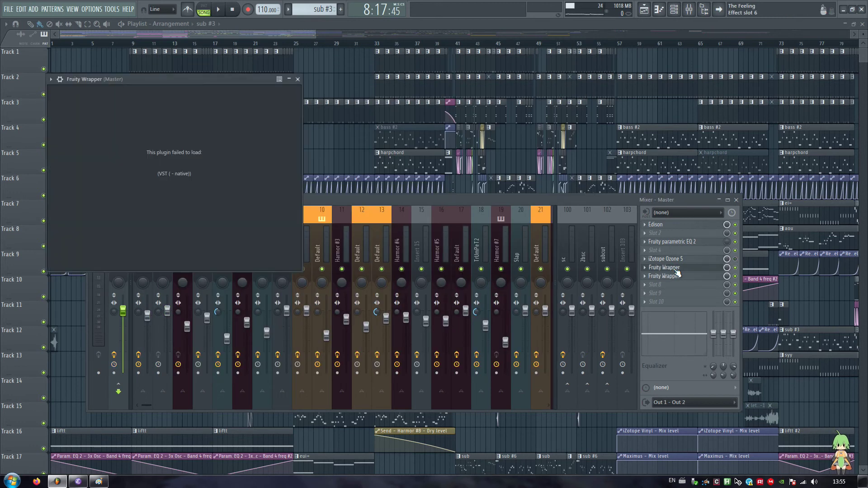
left_click(677, 271)
left_click(680, 272)
left_click(680, 271)
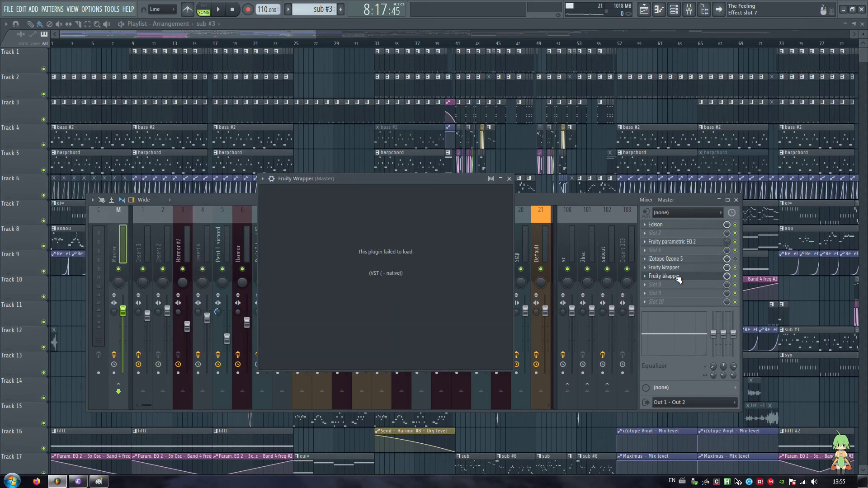
left_click(680, 271)
Load a second iZotope Ozone 5 into the Master's slot 8 from the plugin picker and dismiss its preset manager.
left_click(669, 289)
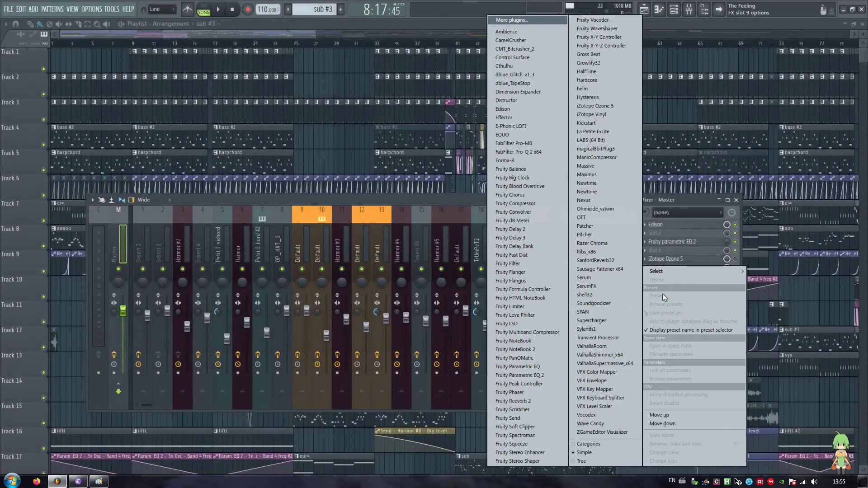
left_click(663, 294)
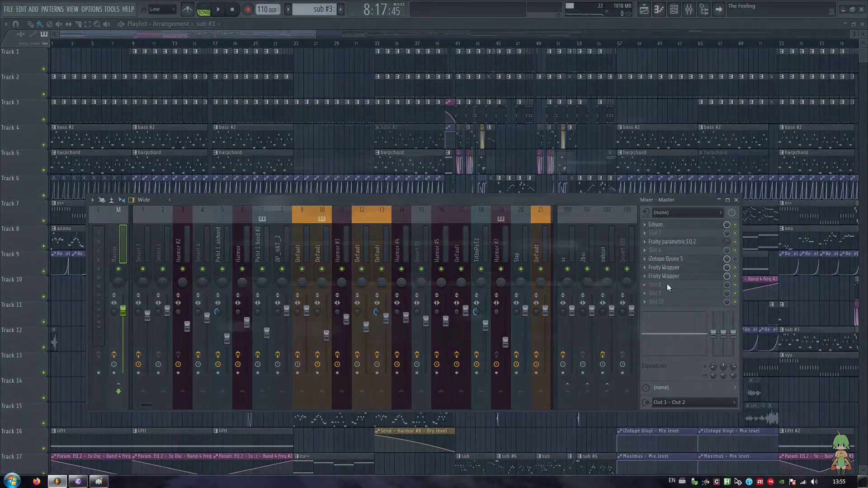
left_click(667, 284)
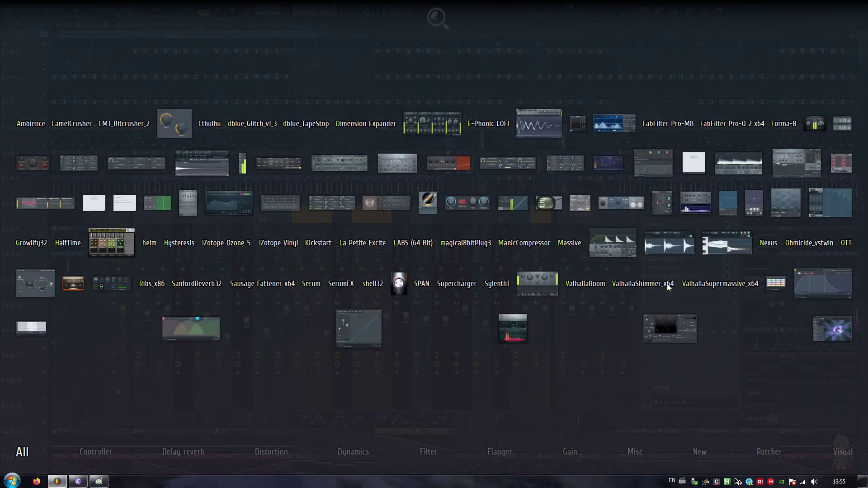
type("ozone")
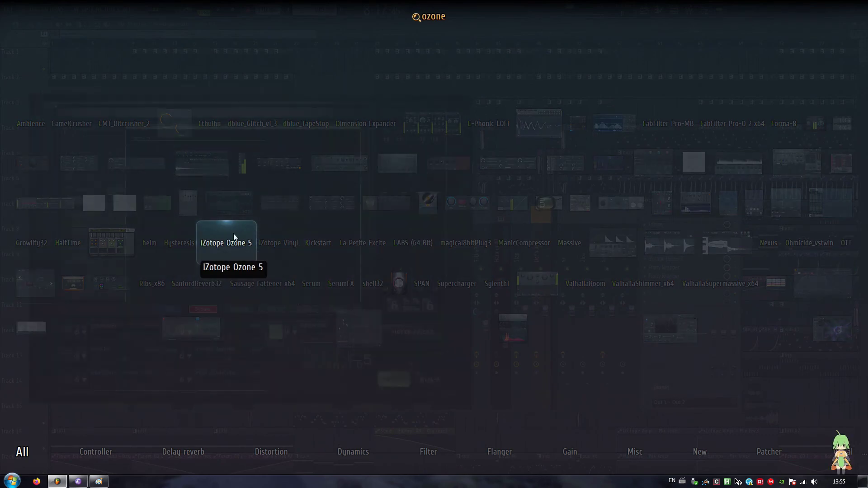
left_click(233, 234)
left_click(524, 274)
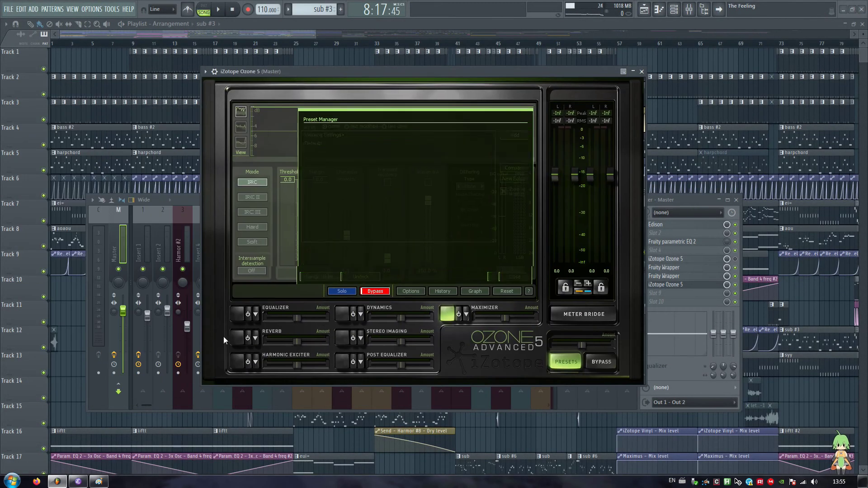
View the new Ozone's Equalizer and Reverb modules, and switch on its Harmonic Exciter.
left_click(246, 316)
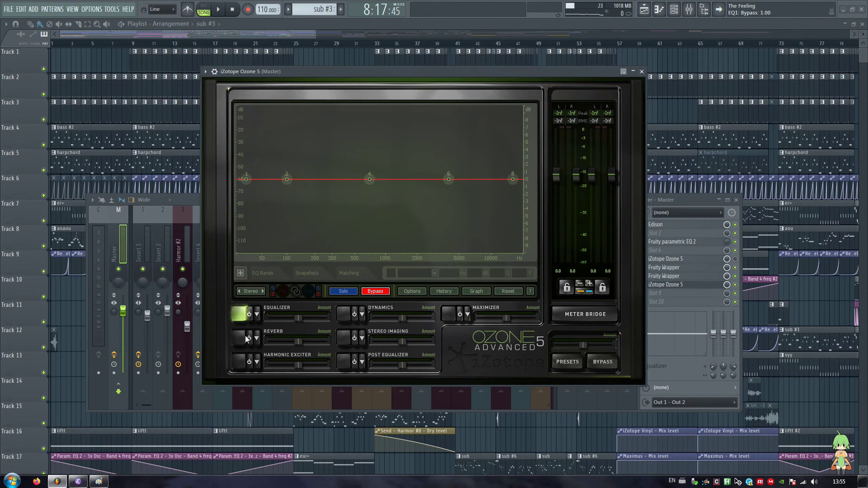
left_click(240, 339)
left_click(248, 362)
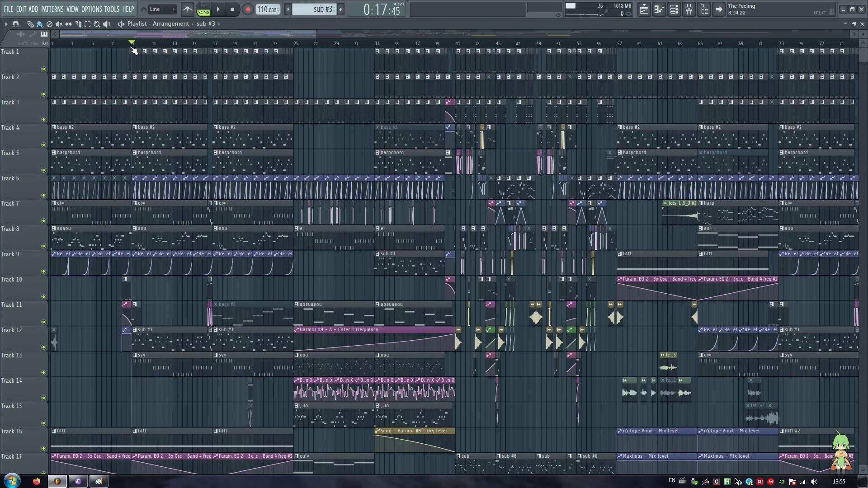
Select bars 9 through 24 in the playlist, play them briefly, and reopen the Ozone 5 in the Master's slot 8.
left_click_drag(133, 43, 293, 43)
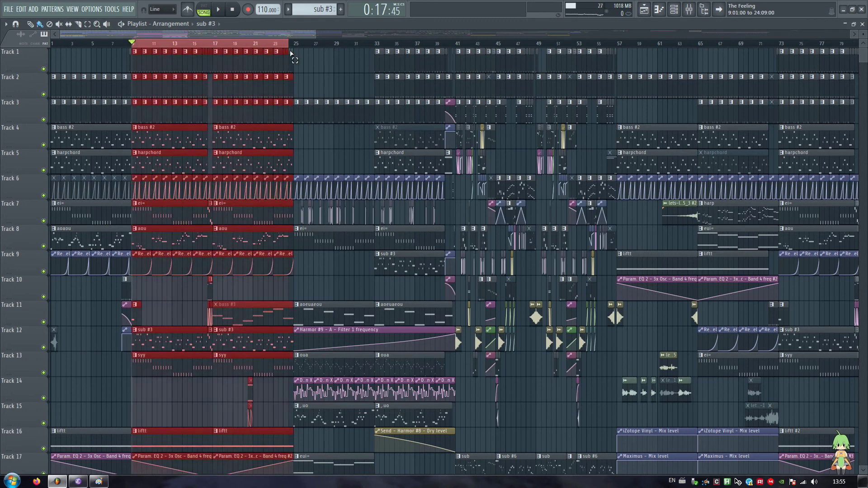
key("space")
key("F9")
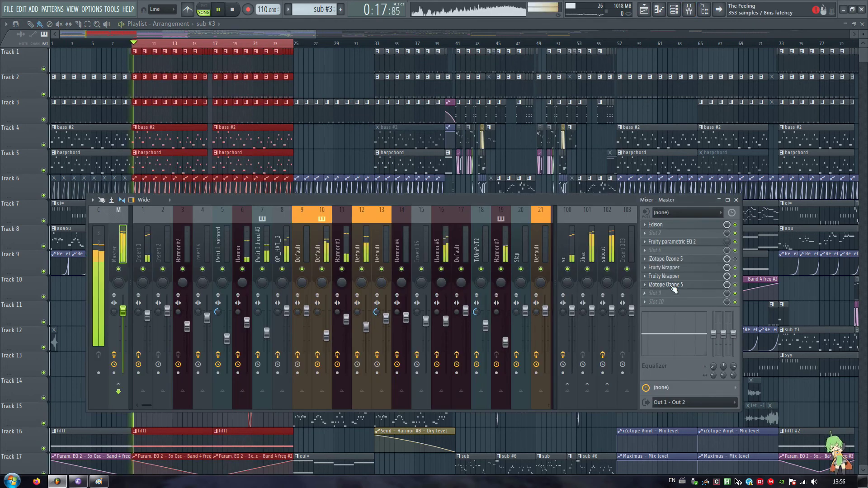
left_click(665, 285)
key("space")
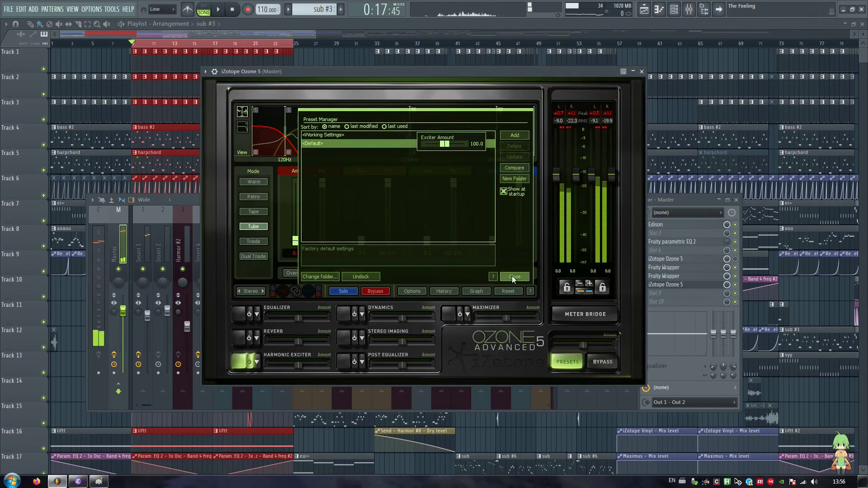
Dismiss the preset manager and set the Harmonic Exciter amounts to 4.9 for band 1 and 6.2 for band 2.
left_click(514, 276)
left_click_drag(295, 211, 295, 221)
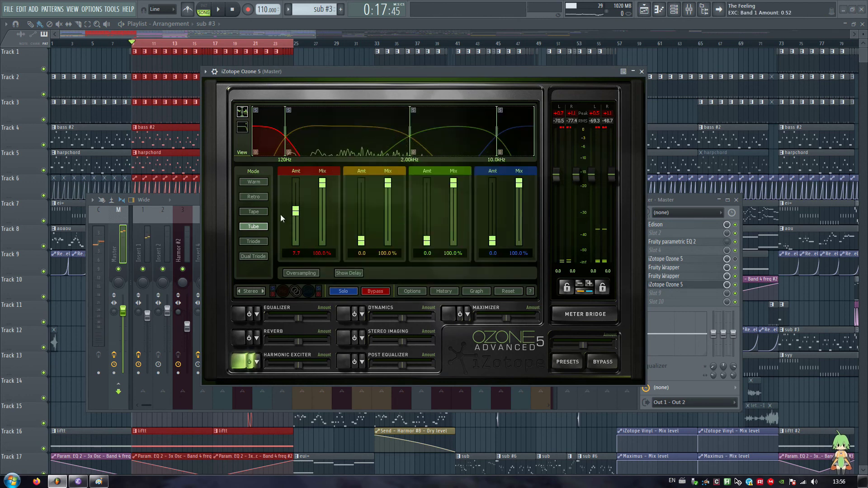
left_click_drag(361, 241, 362, 219)
While the selection plays, set the Harmonic Exciter amounts to 11.8 for band 3 and 10.7 for band 4.
key("space")
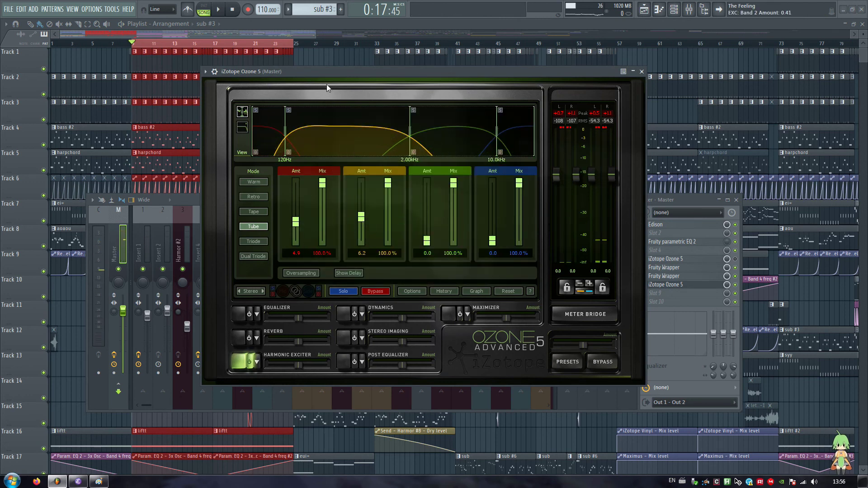
left_click_drag(326, 71, 350, 73)
left_click_drag(450, 242, 450, 204)
left_click_drag(512, 233, 510, 200)
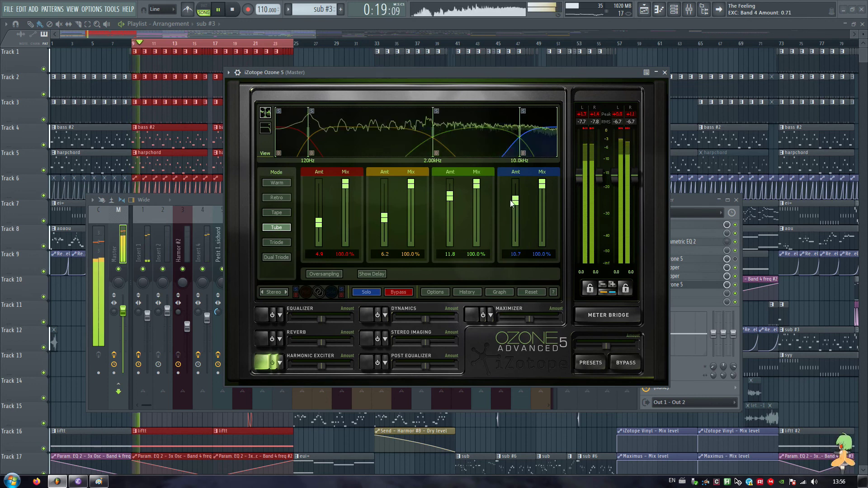
key("space")
left_click_drag(391, 75, 407, 73)
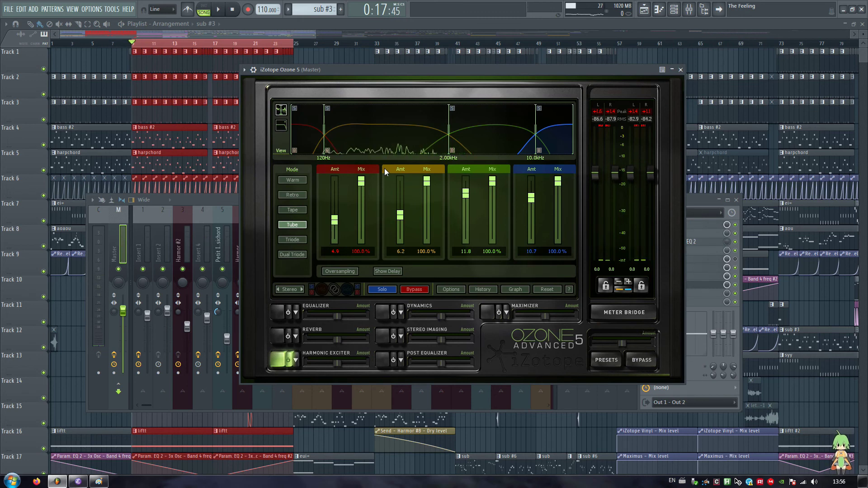
Set the Harmonic Exciter's band 1 amount to 1.1 and switch from the exciter to the Dynamics module.
left_click_drag(335, 222, 335, 240)
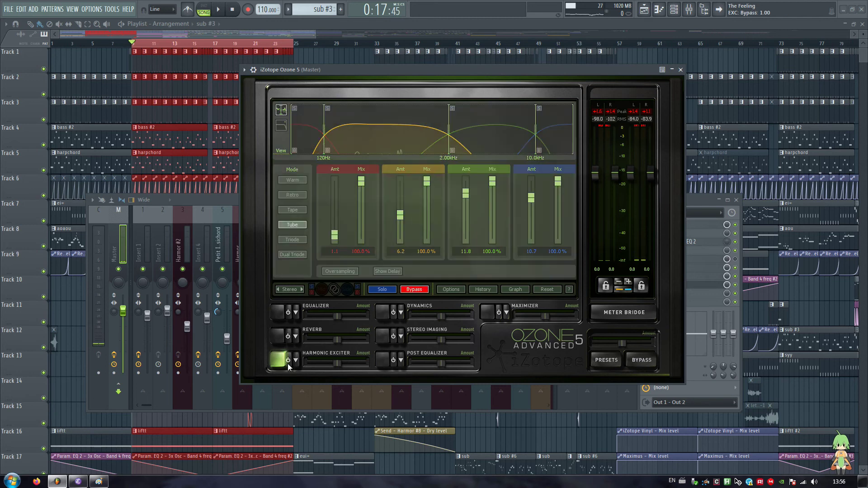
left_click(383, 313)
left_click(391, 314)
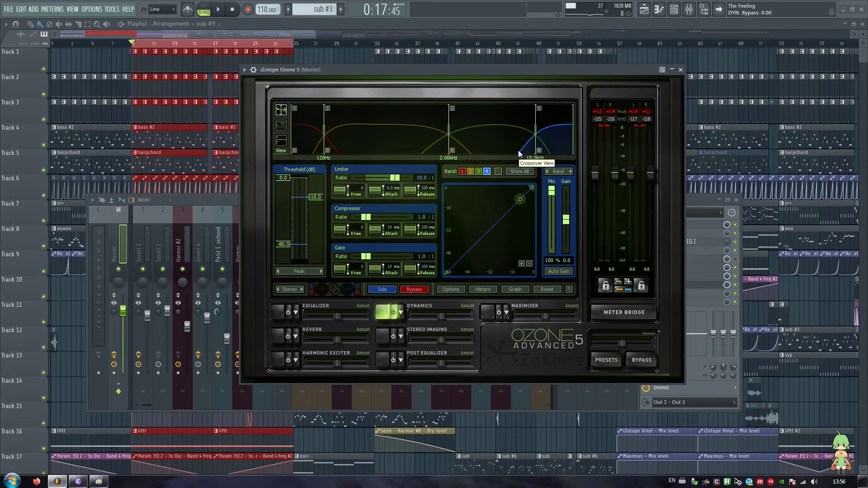
Enable Stereo Imaging and set the widths to -100% for band 1, -50% for band 2, 70.3% for band 3 and 100% for band 4.
left_click(379, 337)
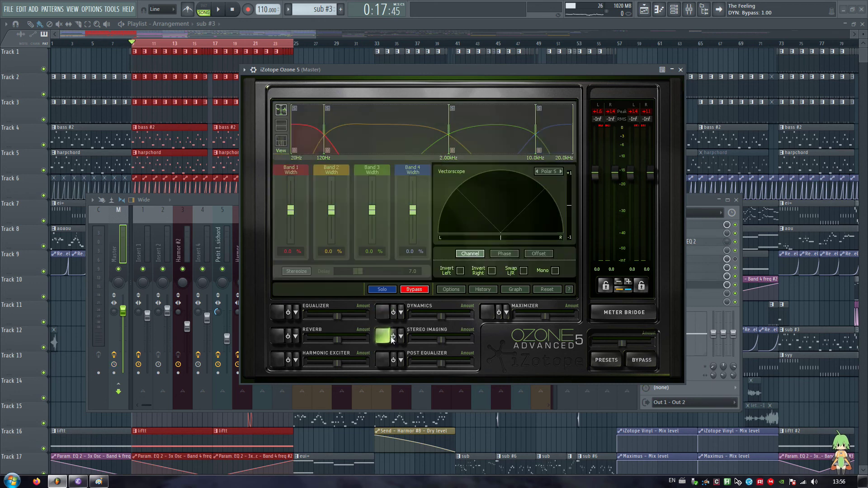
left_click_drag(412, 210, 408, 161)
left_click_drag(379, 209, 372, 190)
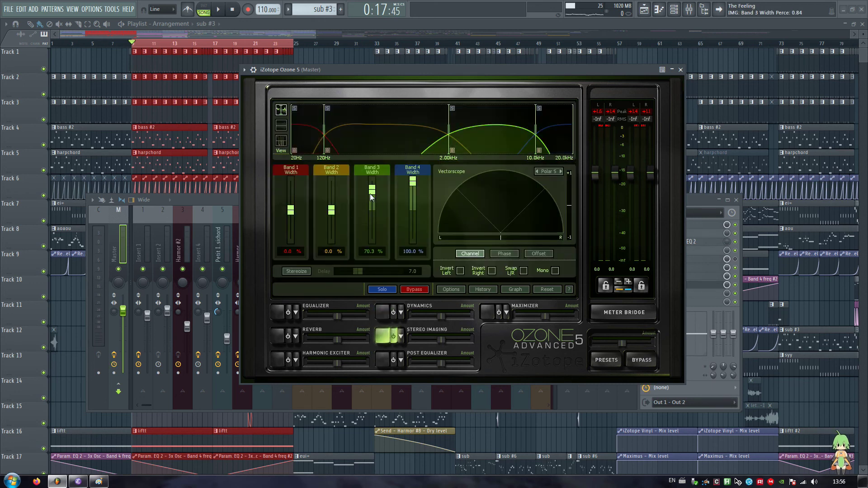
left_click_drag(331, 210, 291, 239)
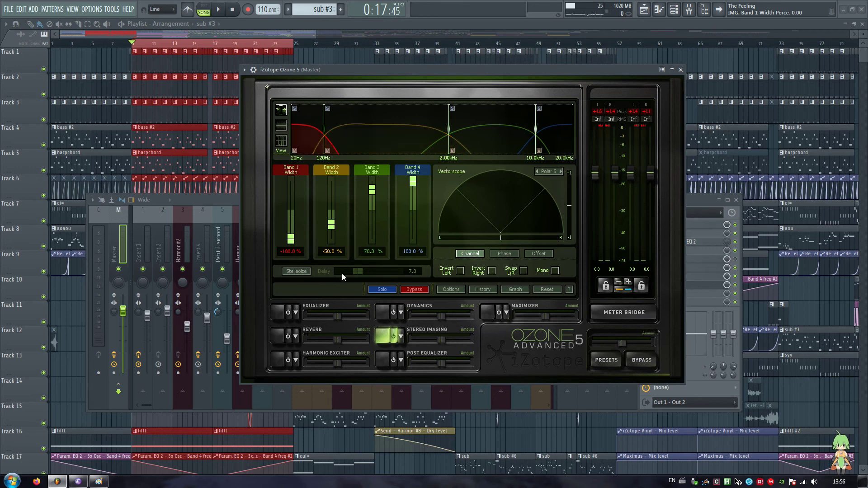
Enable the Maximizer in IRC II mode and set its margin to -8.1 and its character to 1.1.
left_click(495, 314)
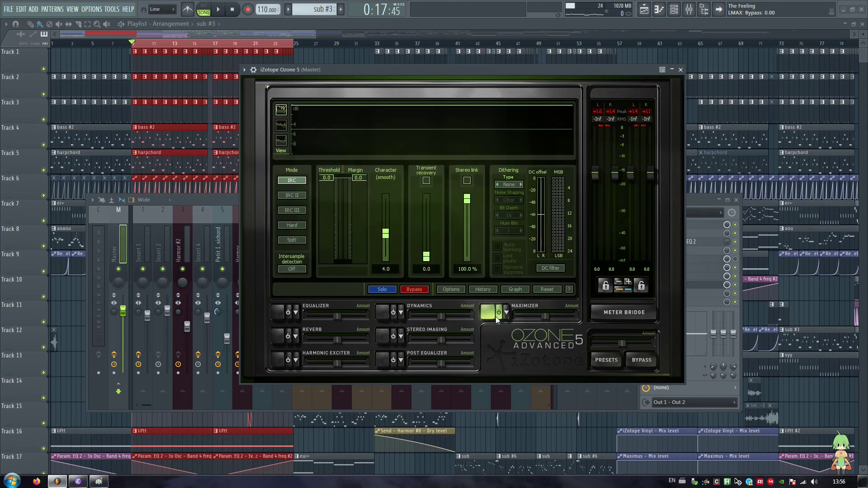
left_click(292, 196)
left_click_drag(358, 178, 391, 248)
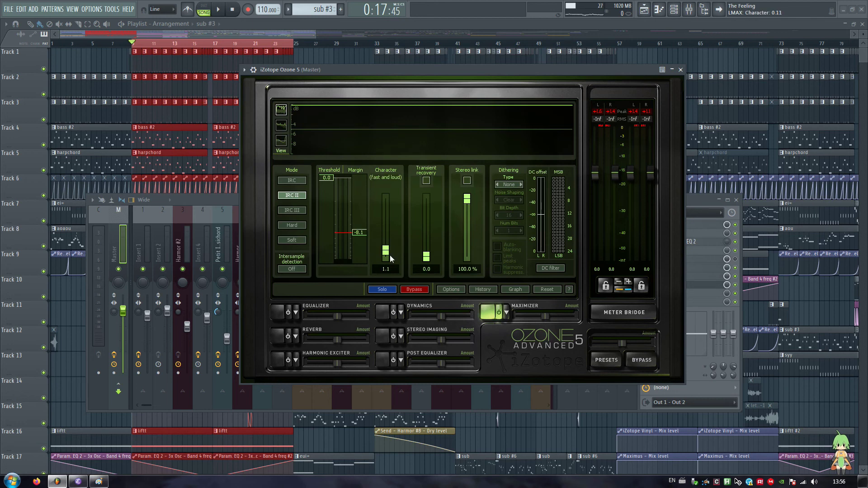
Bring up the Ozone 5 in the master's slot 8 again and play the selection to hear the Maximizer settings.
left_click_drag(359, 70, 373, 67)
left_click_drag(267, 36, 275, 35)
left_click(689, 9)
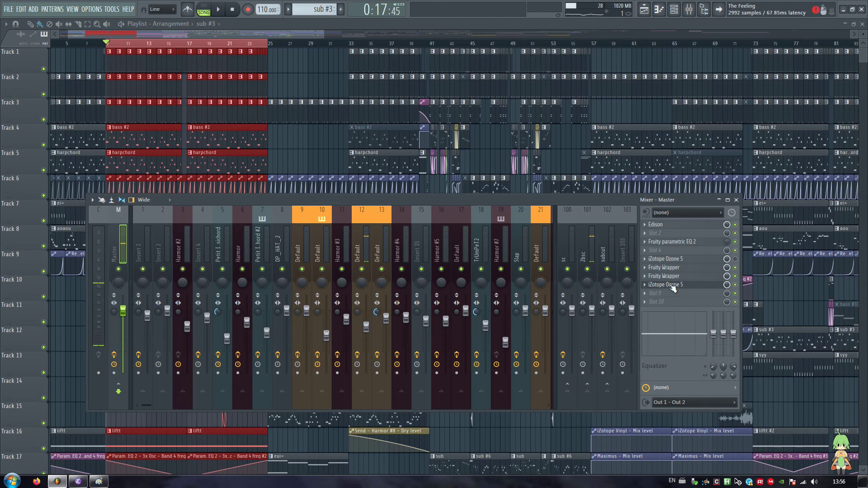
left_click(665, 285)
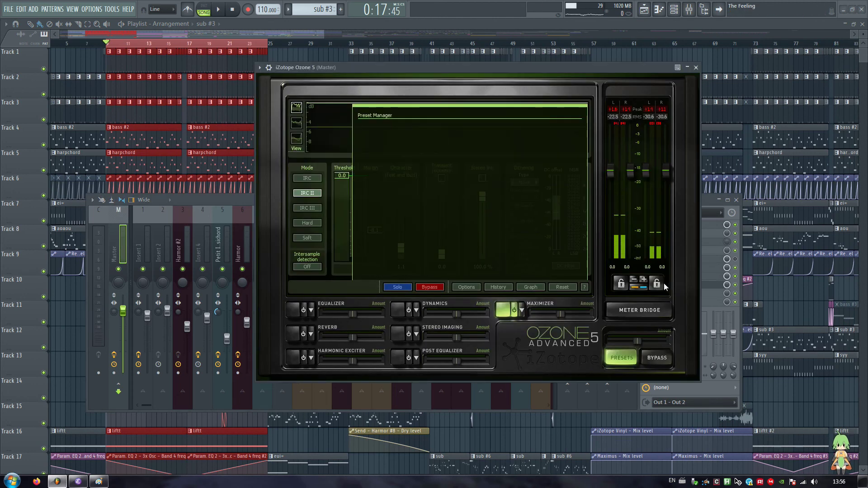
left_click_drag(413, 71, 463, 71)
key("space")
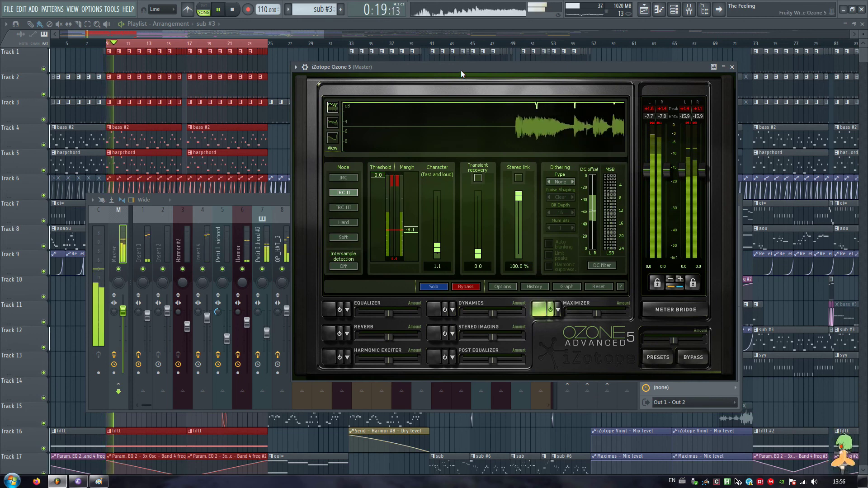
key("space")
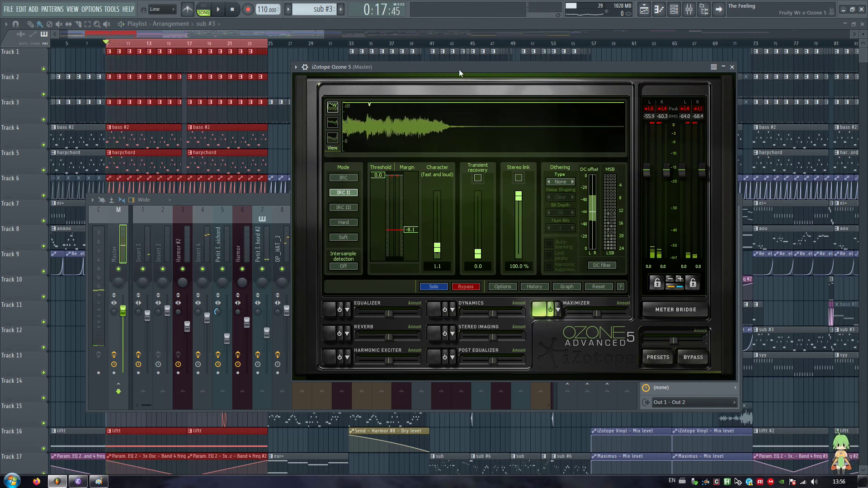
Delete the demonstration Ozone 5 from slot 8 of the master track.
key("Escape")
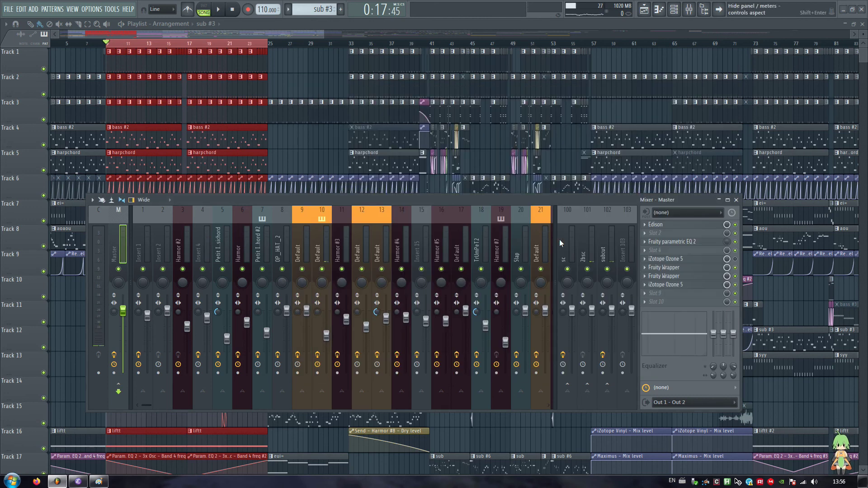
left_click(656, 293)
left_click(664, 279)
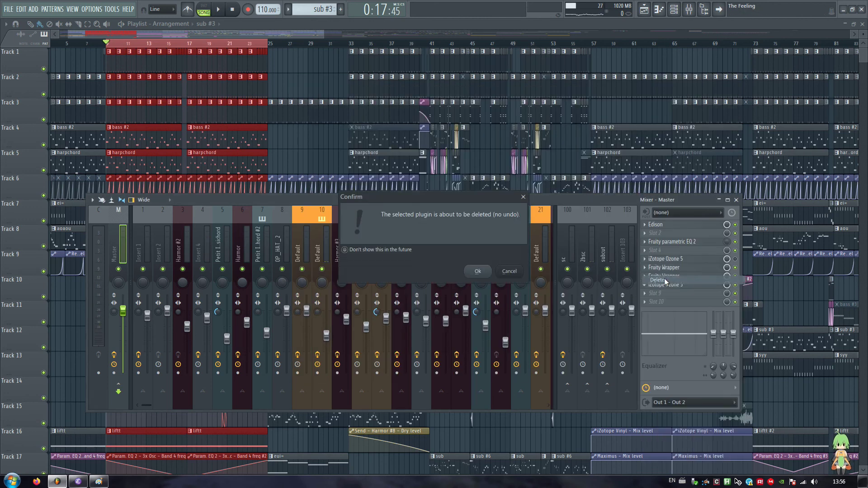
left_click(475, 274)
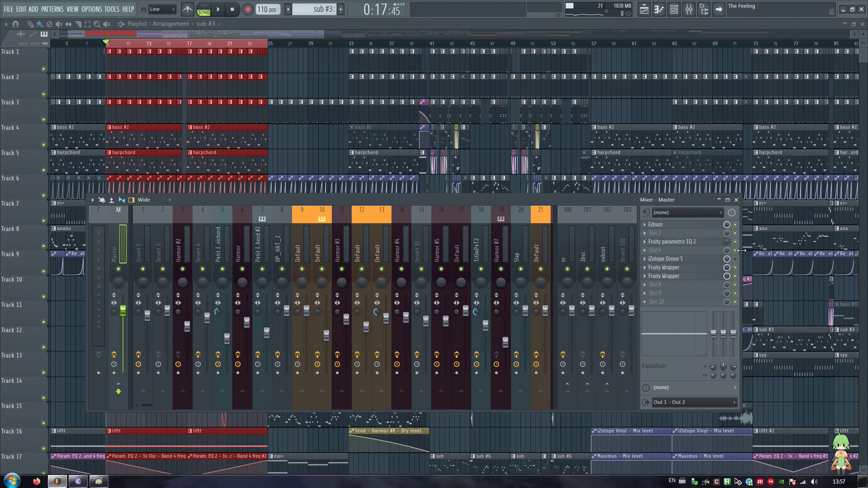
View the Maximizer settings of the Ozone 5 in the master's slot 5, and close the plugin and the mixer.
left_click(674, 259)
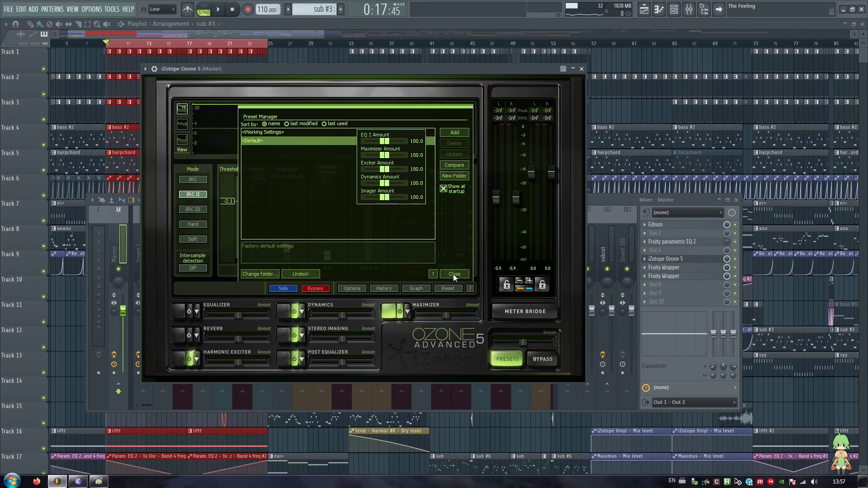
left_click(454, 274)
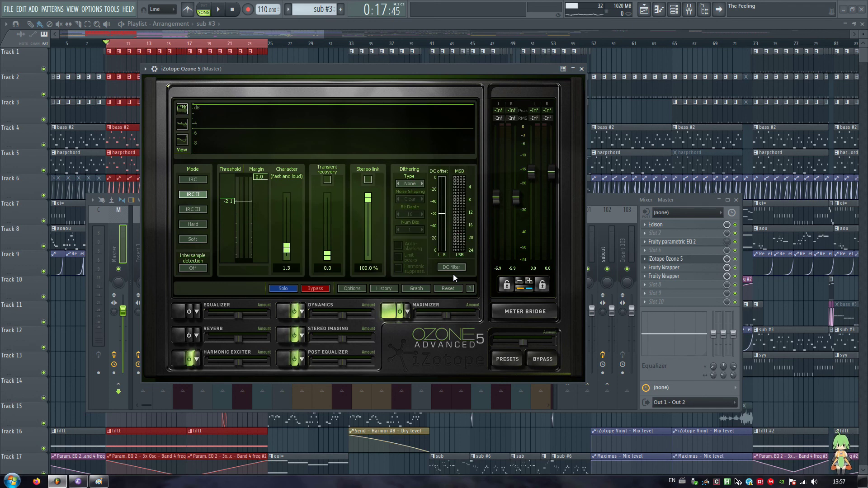
left_click(581, 69)
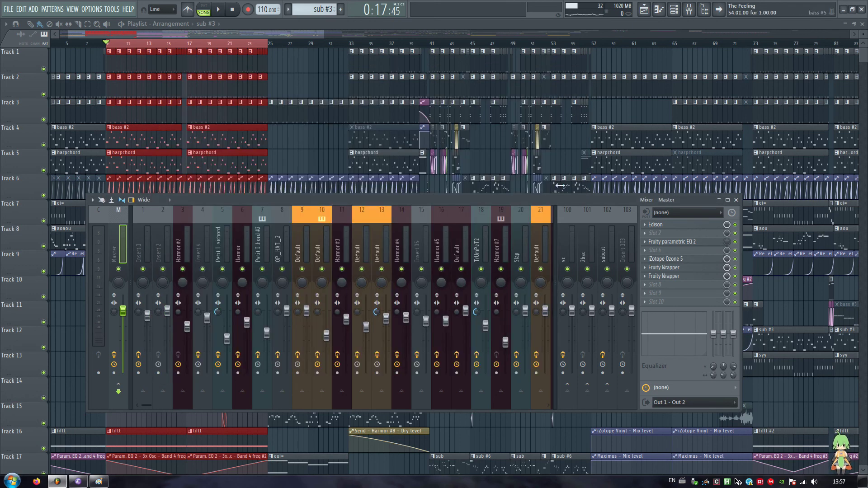
left_click_drag(557, 196, 576, 189)
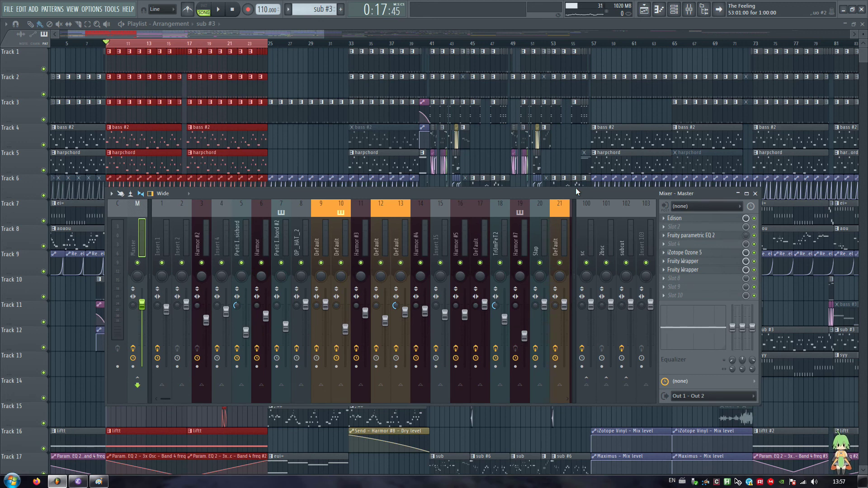
key("F9")
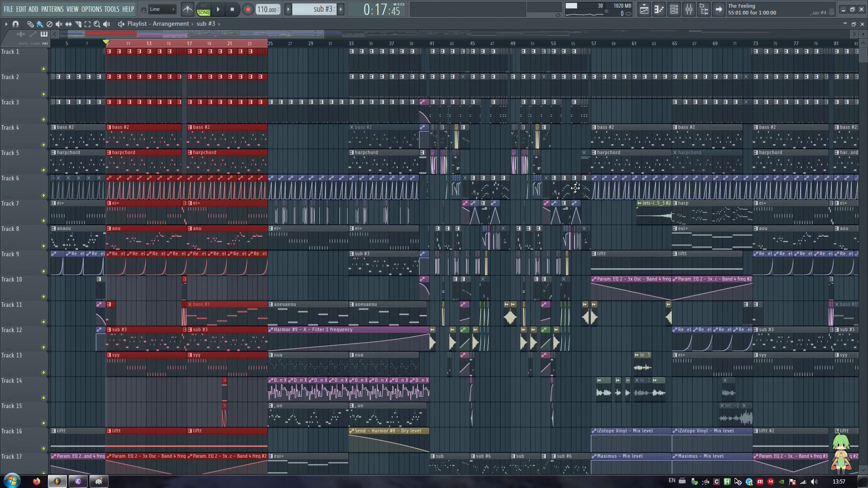